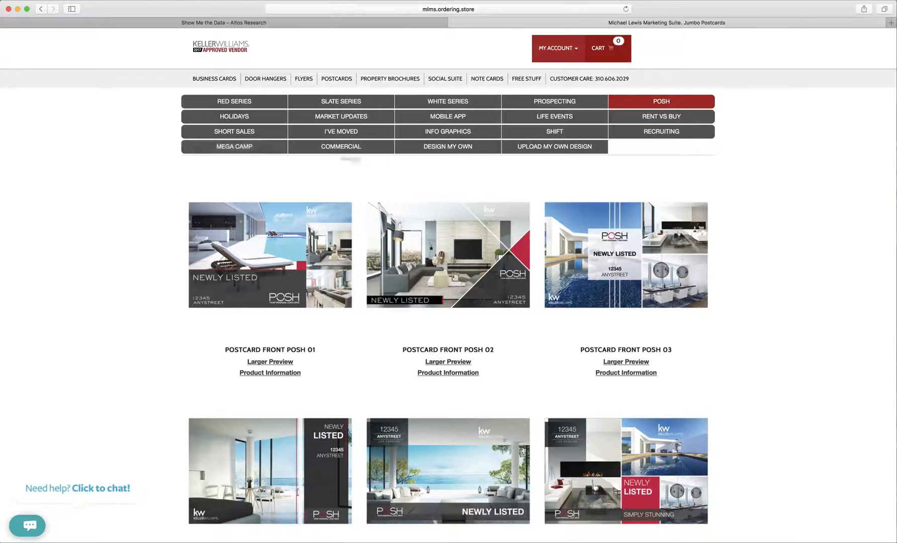
# - View the Design My Own and Upload My Own Design postcard categories
pyautogui.click(488, 147)
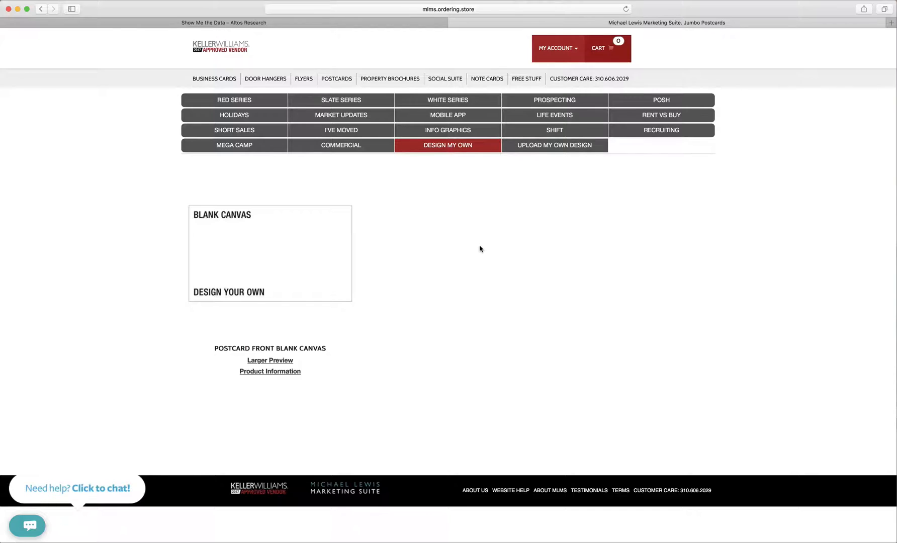
pyautogui.click(514, 150)
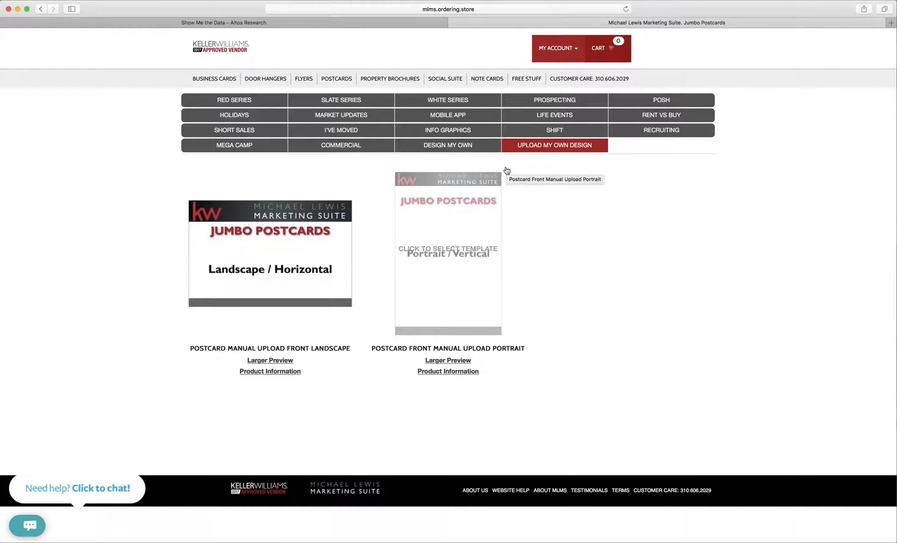
# - Preview Postcard Front Red 08 from the Red Series and select it as the front template
pyautogui.click(262, 105)
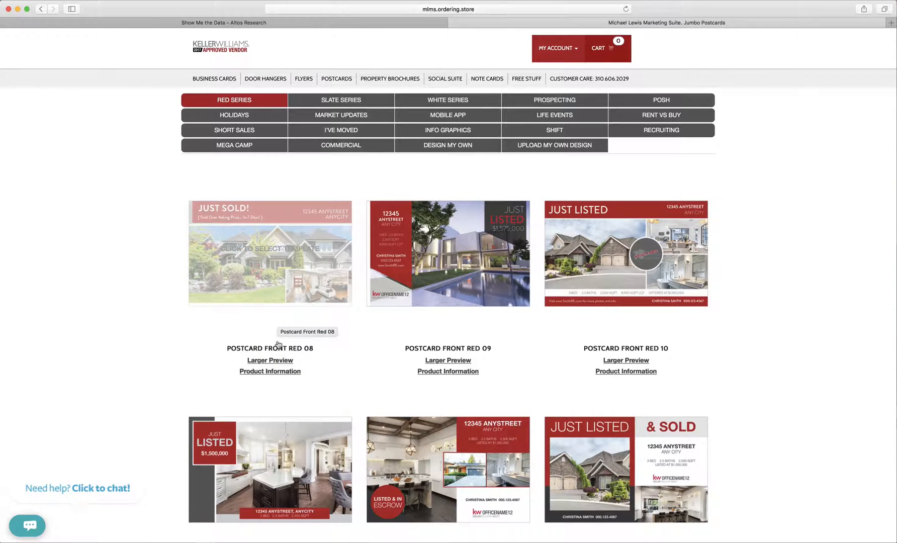
pyautogui.click(280, 363)
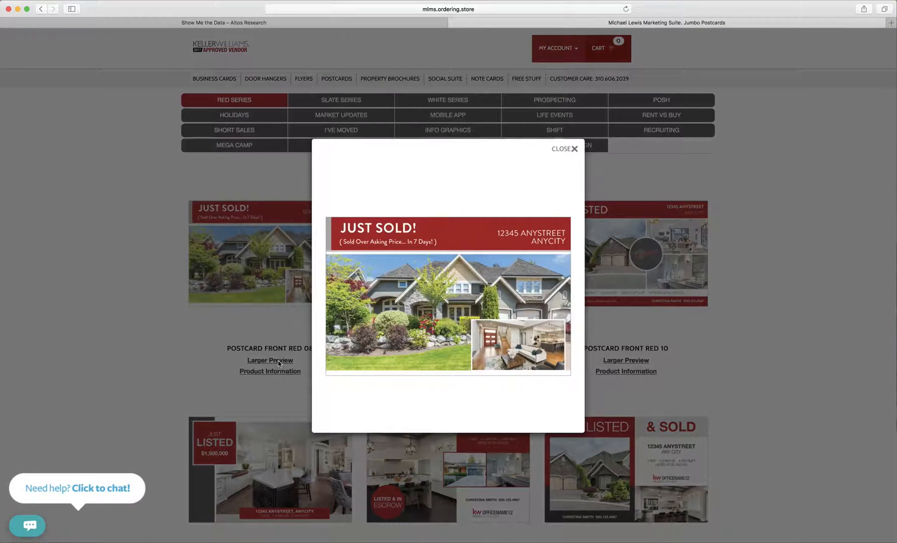
pyautogui.click(560, 150)
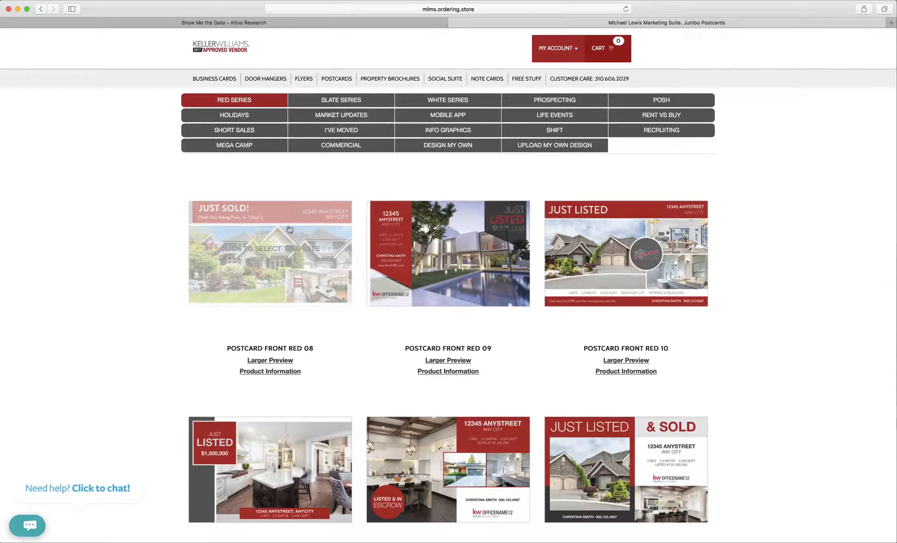
pyautogui.click(277, 271)
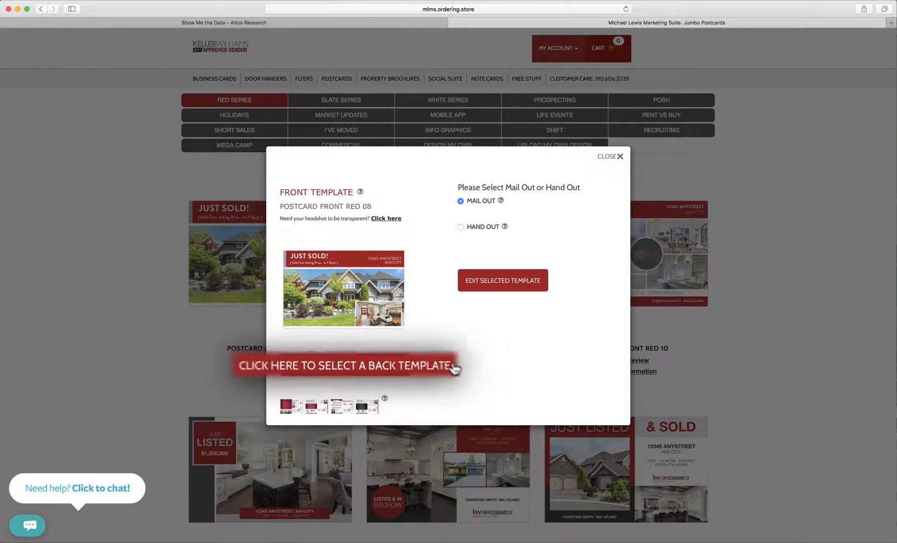
# - Preview and select Postcard Back Red 01 from the Red Series Back designs as the back template, and open the postcard for editing
pyautogui.click(398, 368)
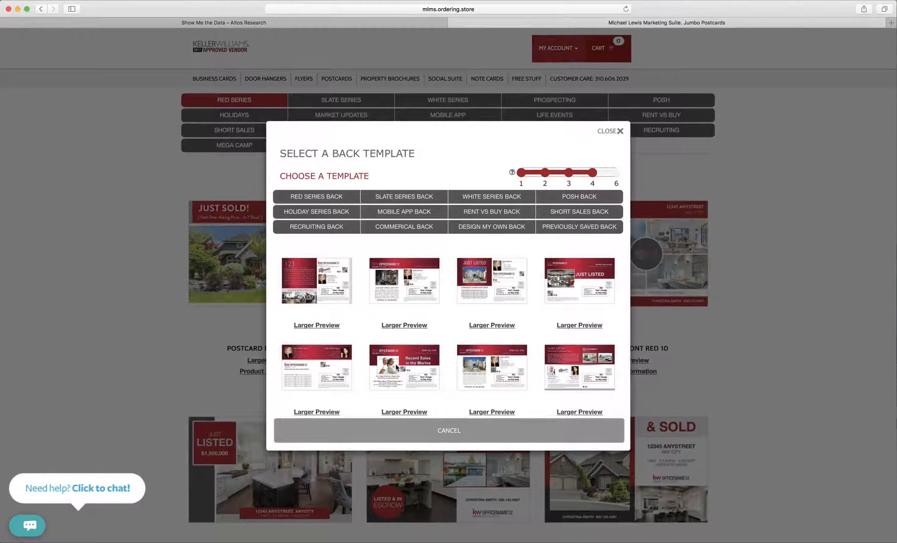
pyautogui.click(311, 197)
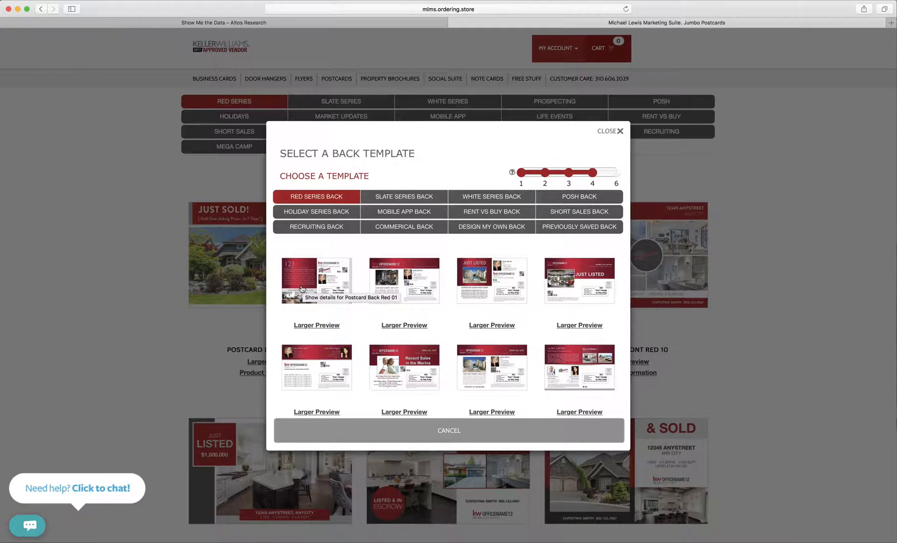
pyautogui.click(311, 327)
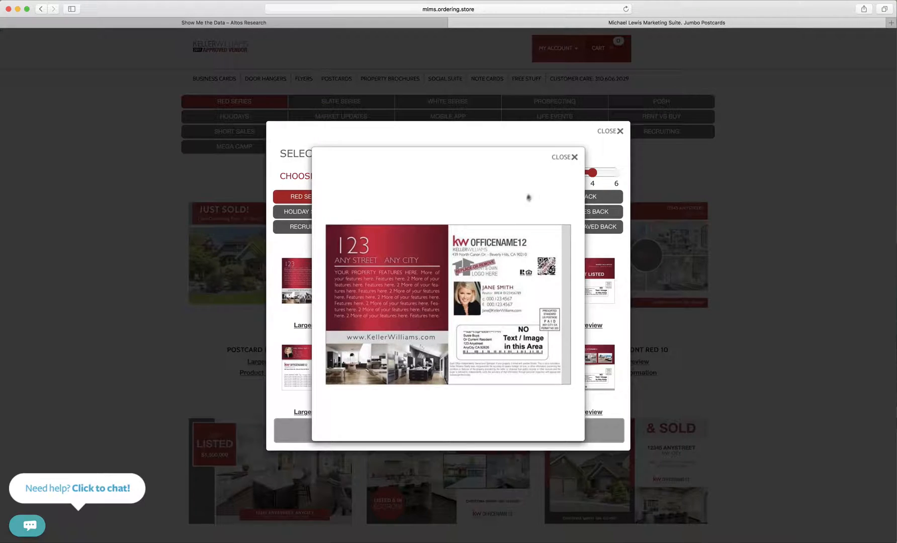
pyautogui.click(558, 158)
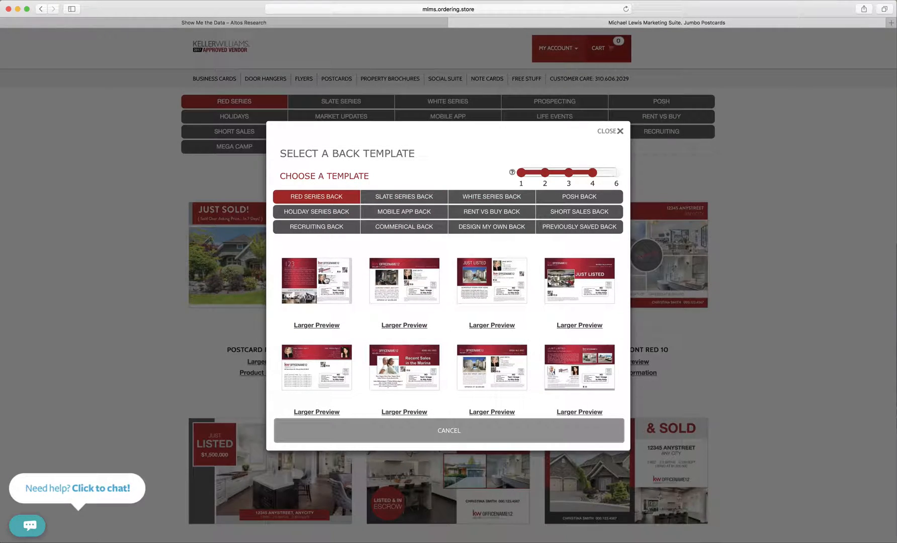
pyautogui.click(325, 278)
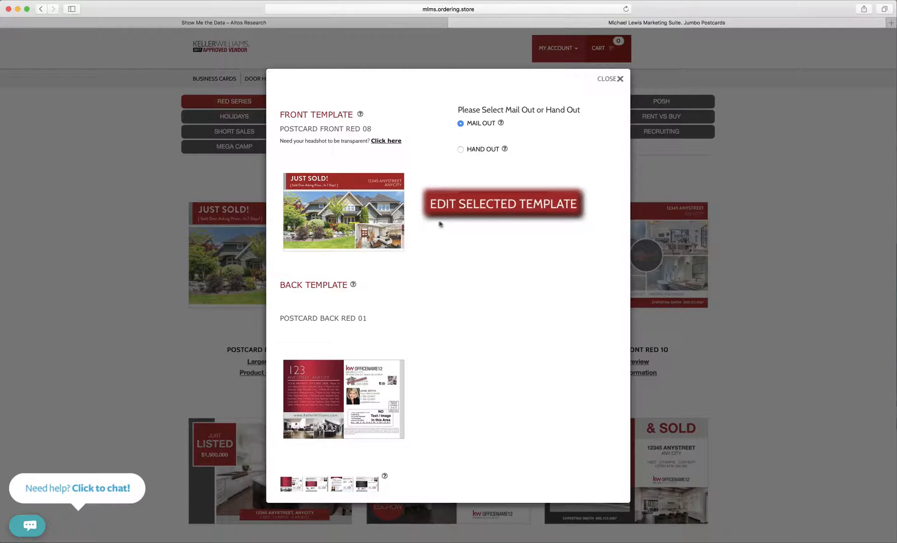
pyautogui.click(461, 211)
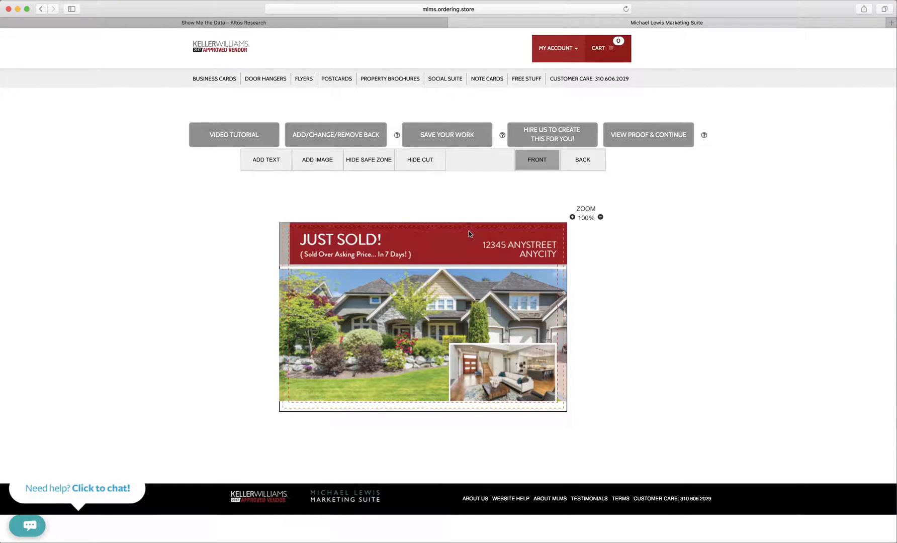
# - Move the address text box to about position 396, 39 inside the safe zone and apply the change
pyautogui.click(516, 257)
pyautogui.moveTo(515, 256); pyautogui.dragTo(517, 257)
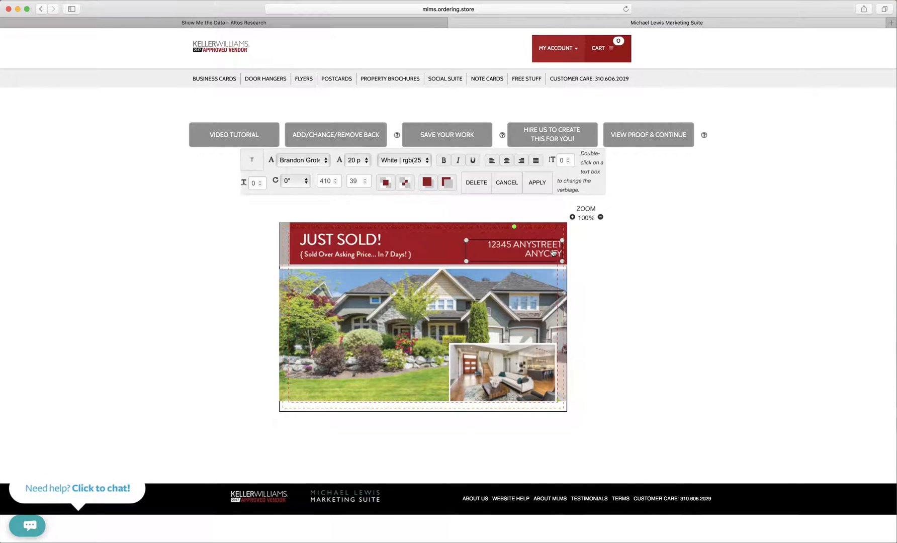
pyautogui.moveTo(554, 254); pyautogui.dragTo(547, 253)
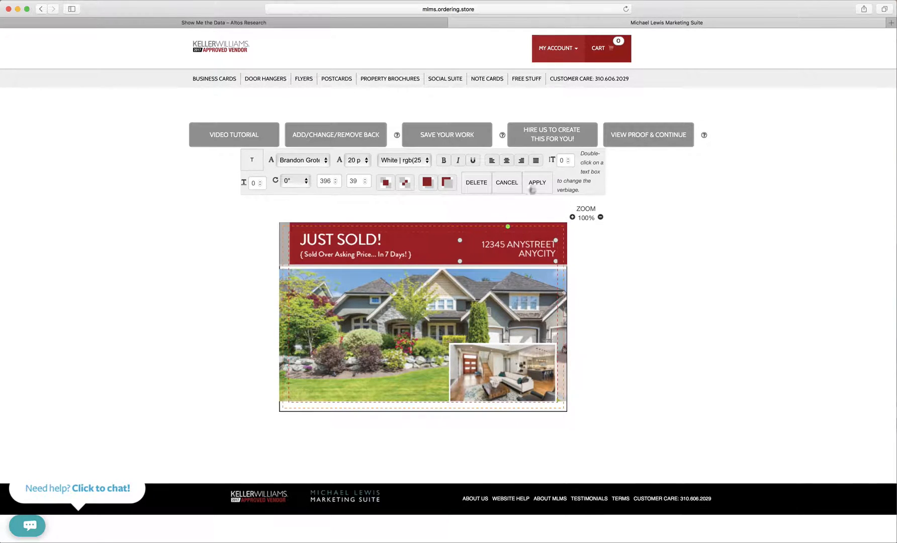
pyautogui.click(531, 188)
# - Hide the cut and safe zone guides on the postcard front and show both again
pyautogui.click(407, 162)
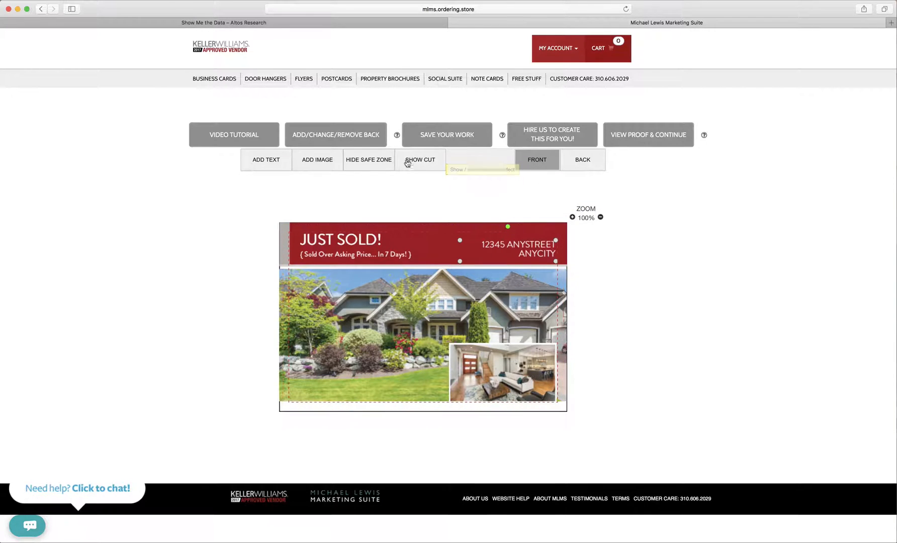
pyautogui.click(381, 162)
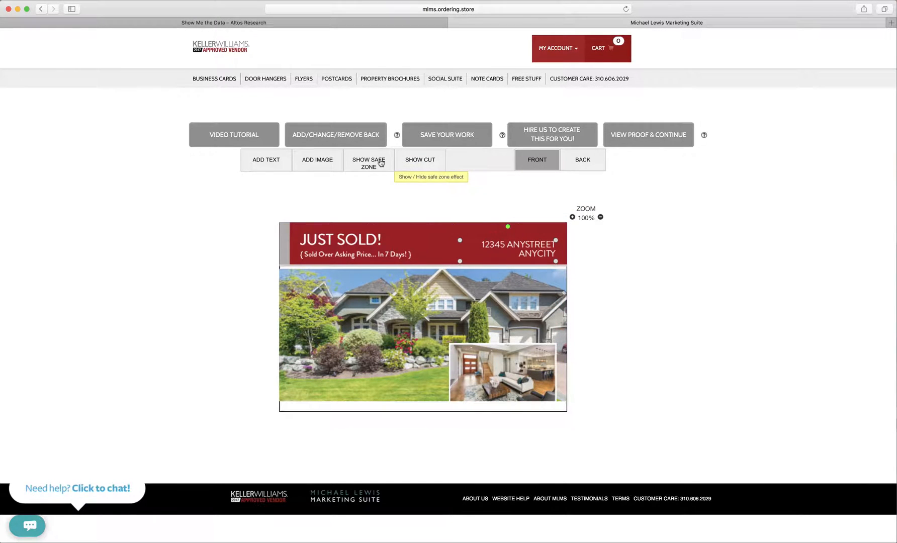
pyautogui.click(381, 162)
pyautogui.click(417, 161)
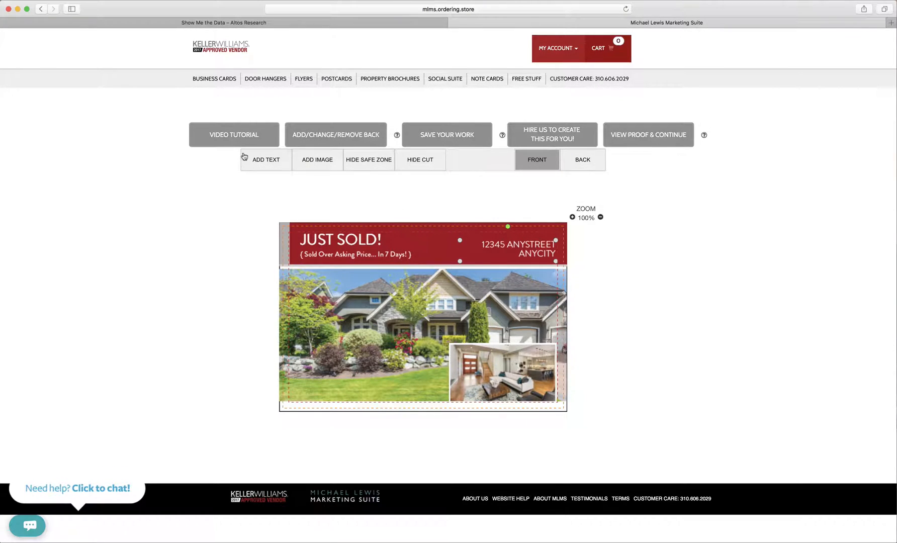
pyautogui.click(332, 246)
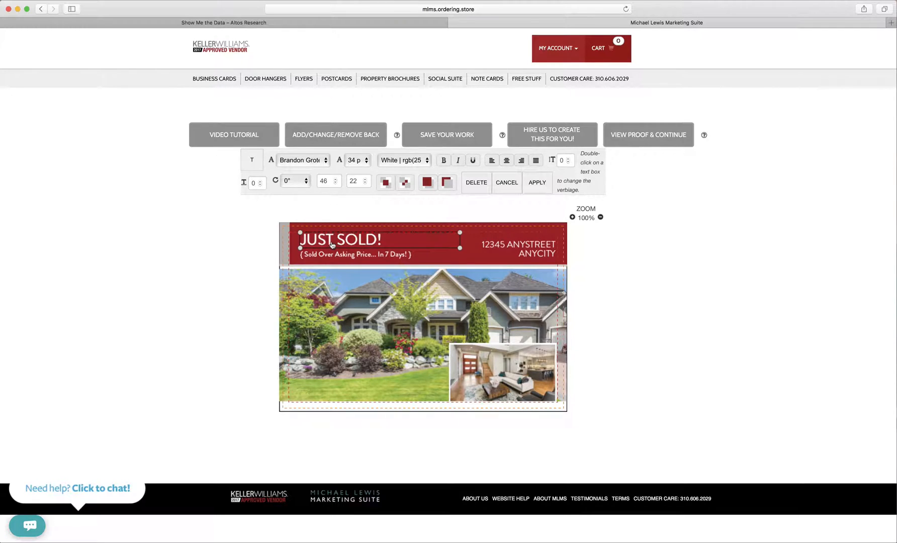
pyautogui.doubleClick(332, 245)
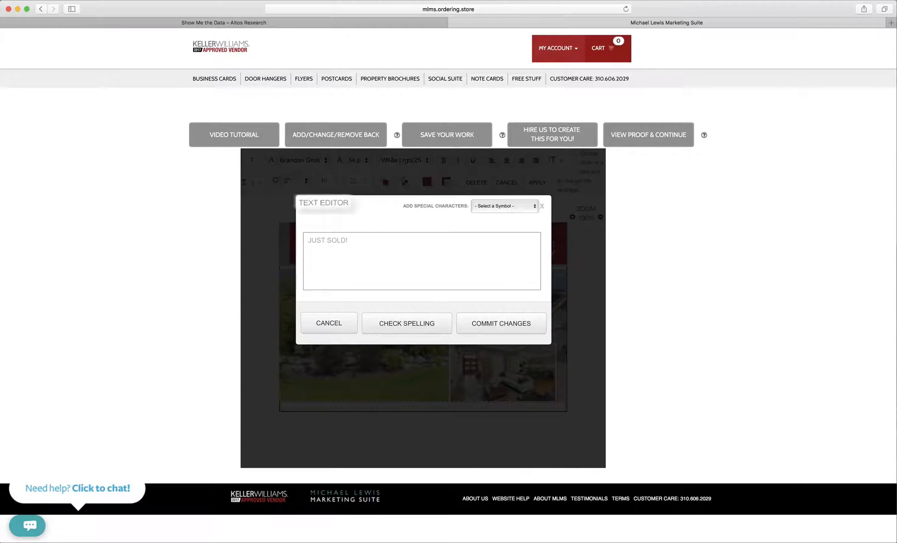
pyautogui.click(342, 321)
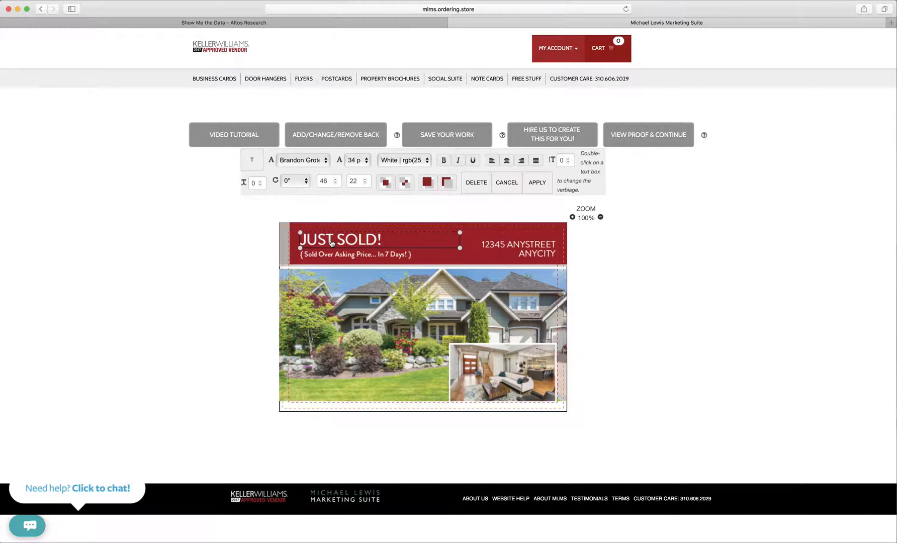
pyautogui.doubleClick(332, 243)
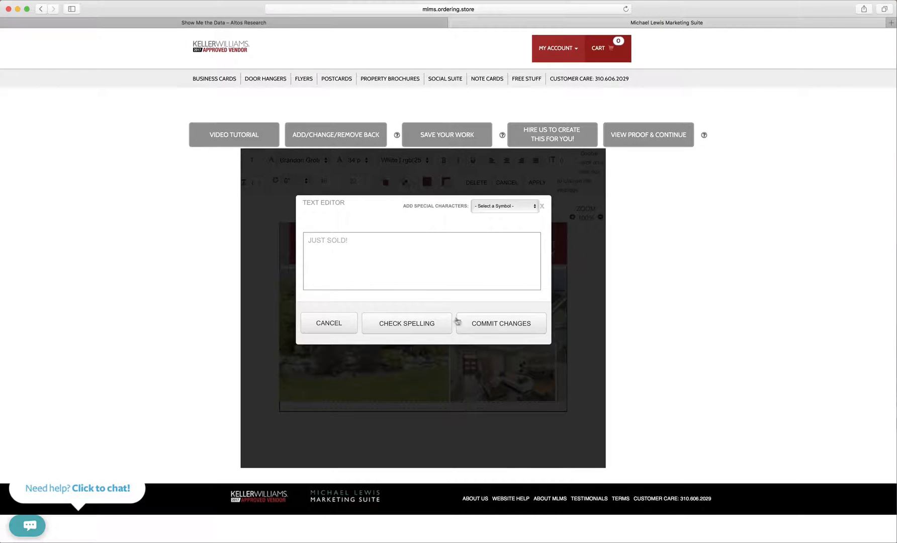
pyautogui.click(486, 327)
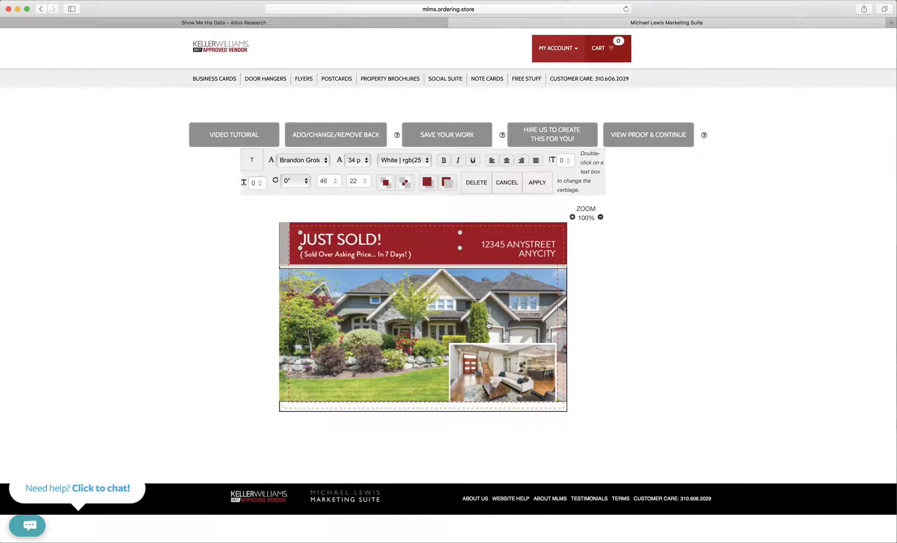
pyautogui.click(514, 258)
# - Change the JUST SOLD! headline text to "JUST LISTED!" and commit the change
pyautogui.click(358, 245)
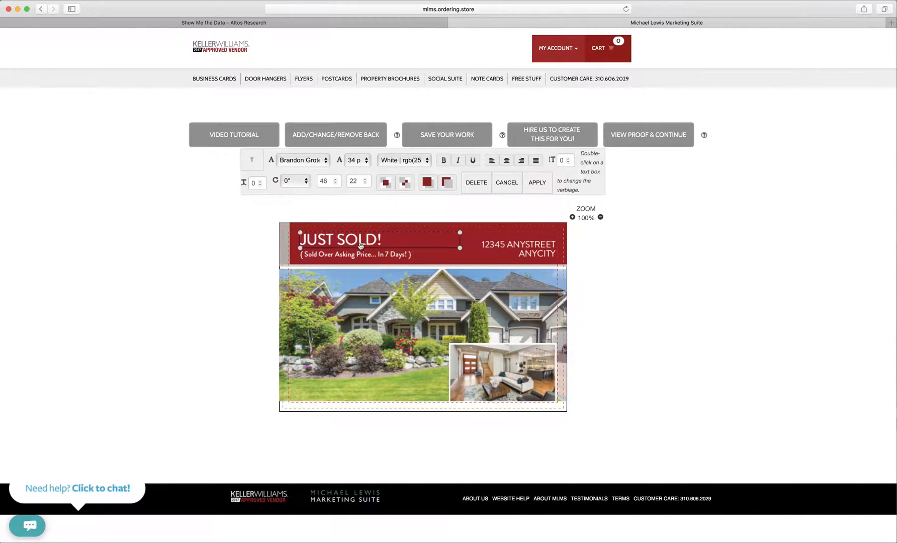
pyautogui.doubleClick(351, 238)
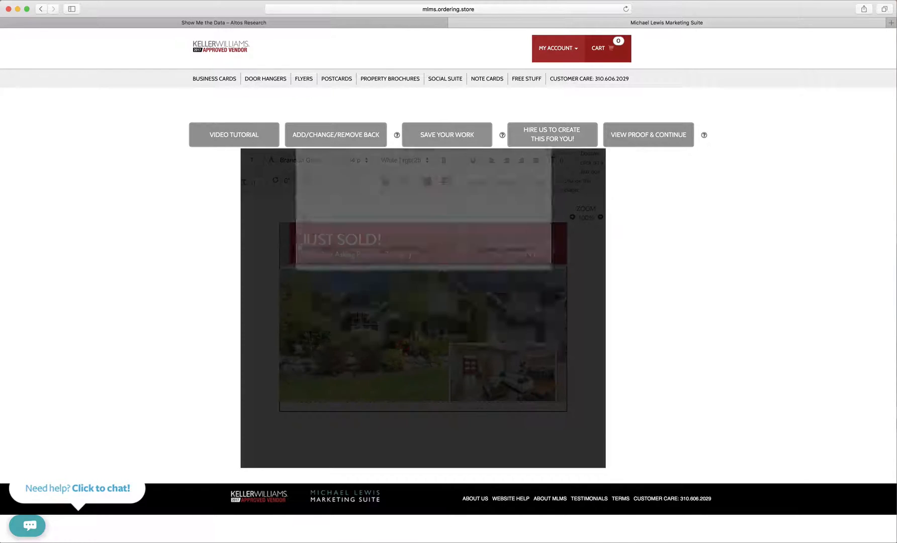
pyautogui.moveTo(348, 241); pyautogui.dragTo(326, 243)
pyautogui.write('LISTED!')
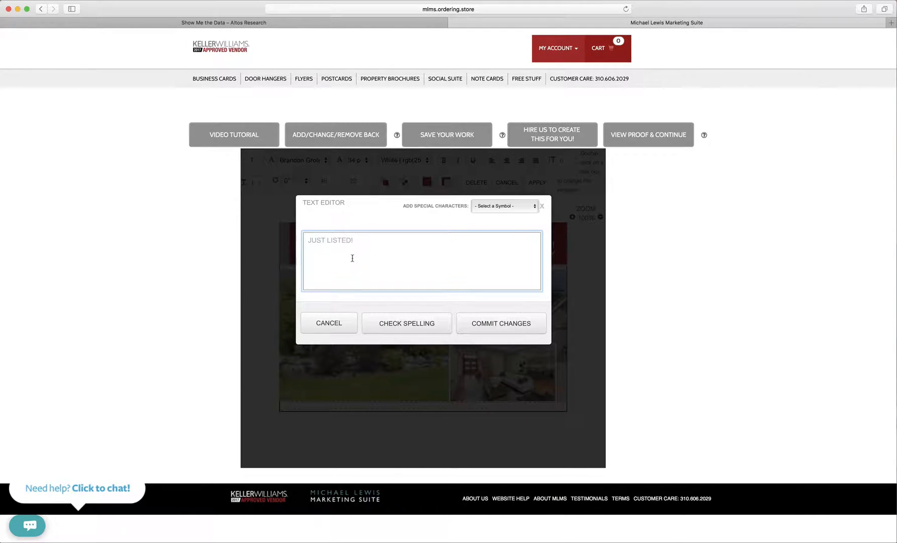
pyautogui.click(473, 330)
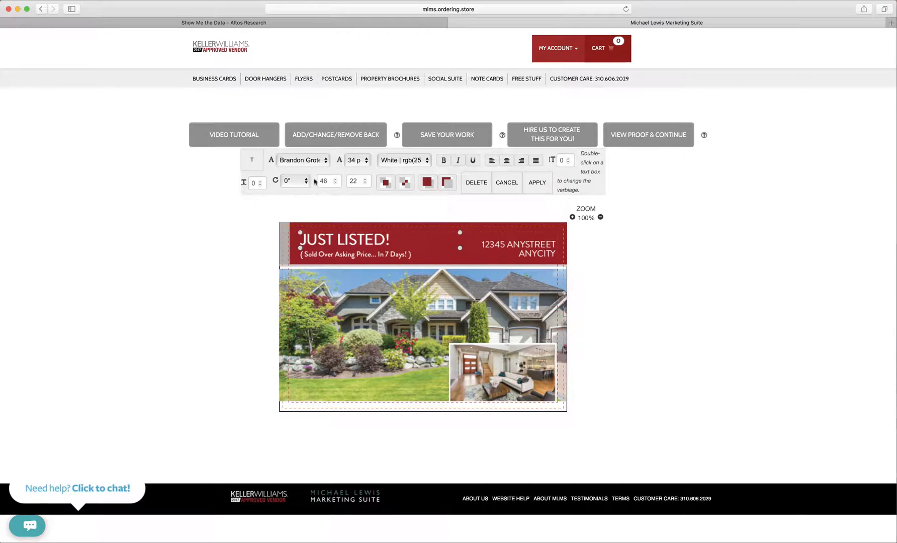
# - Look through the font, font size and text color choices available for the headline
pyautogui.click(304, 160)
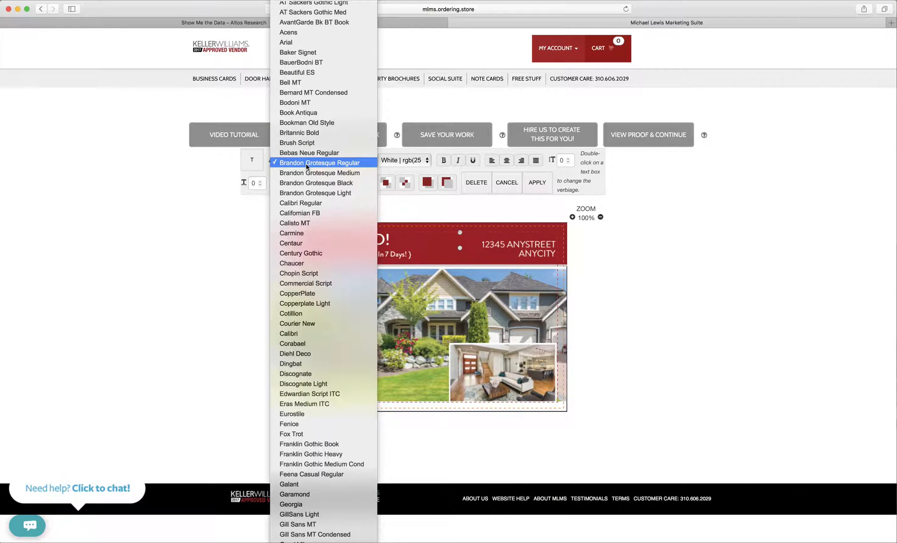
pyautogui.click(322, 173)
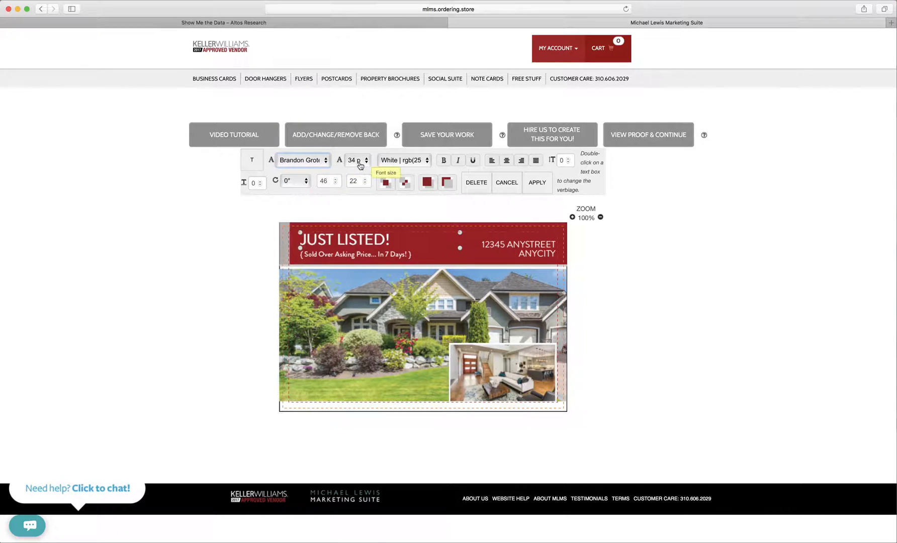
pyautogui.click(360, 166)
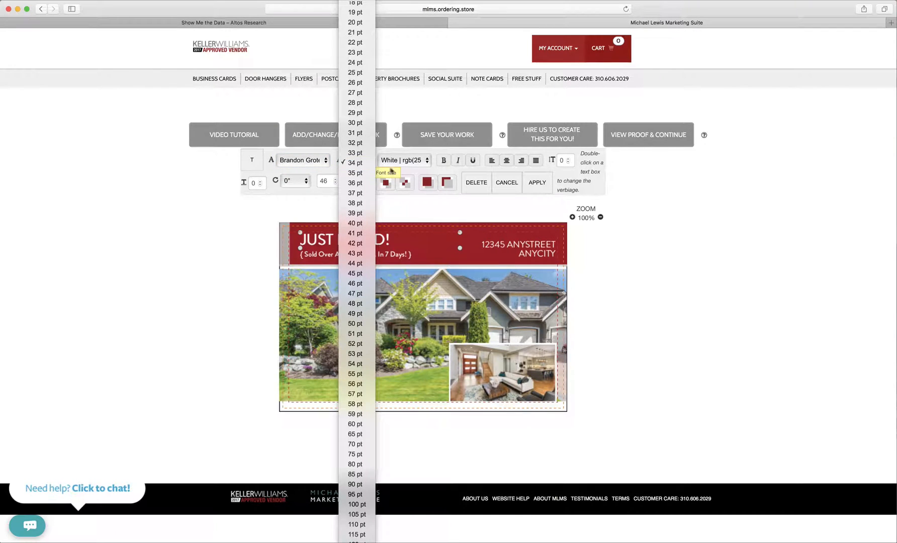
pyautogui.click(391, 170)
pyautogui.click(406, 162)
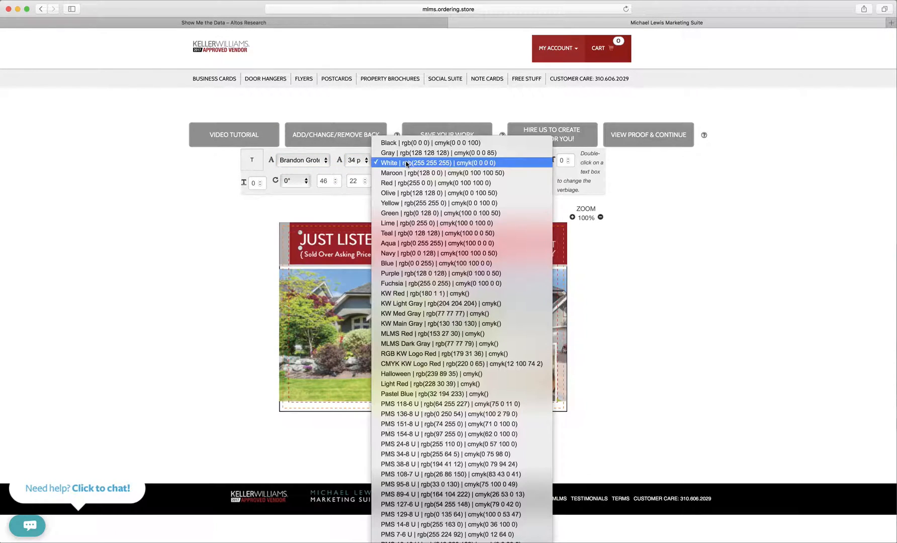
pyautogui.click(363, 175)
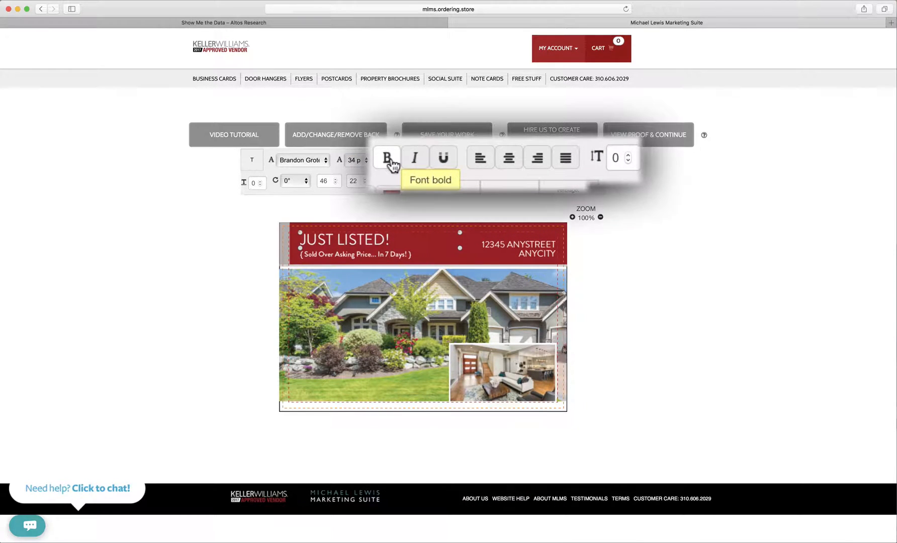
# - Make the JUST LISTED! headline italic and underlined, trying center alignment before setting it back to left-aligned
pyautogui.click(415, 160)
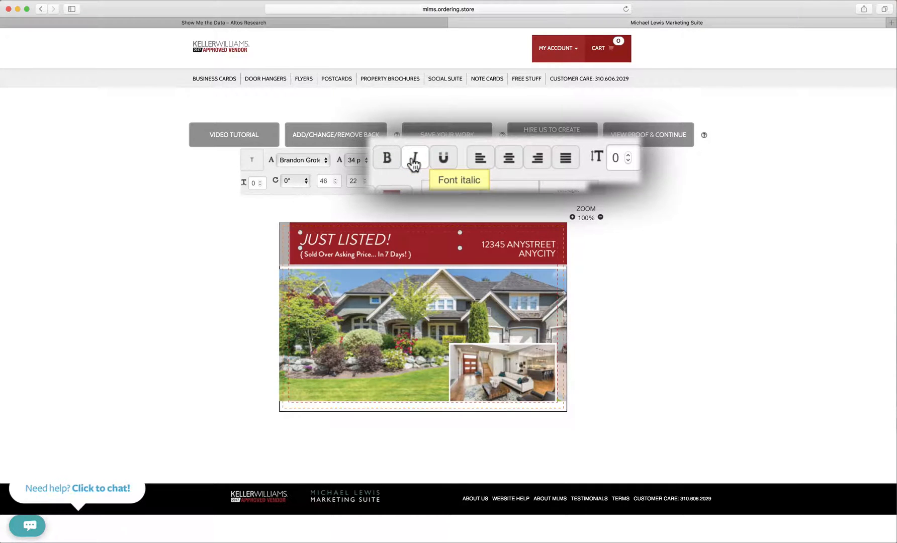
pyautogui.click(444, 161)
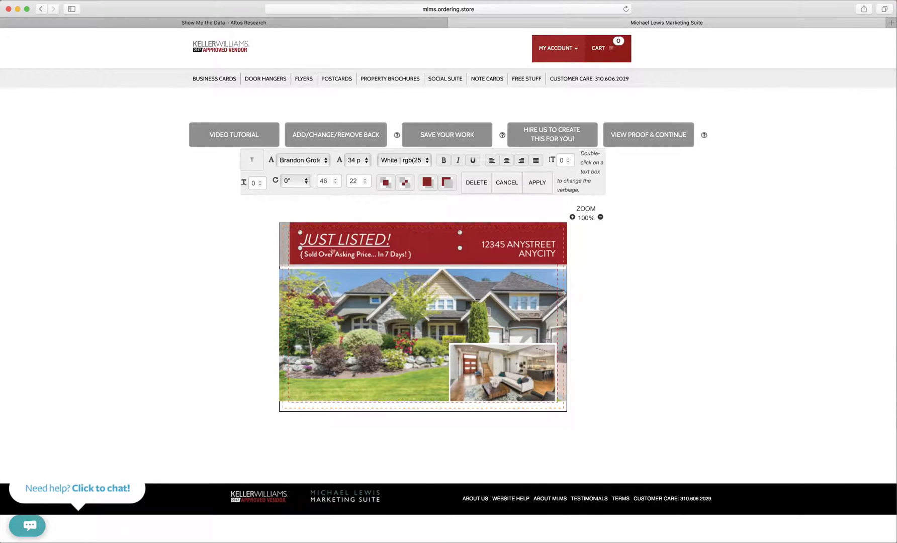
pyautogui.click(507, 161)
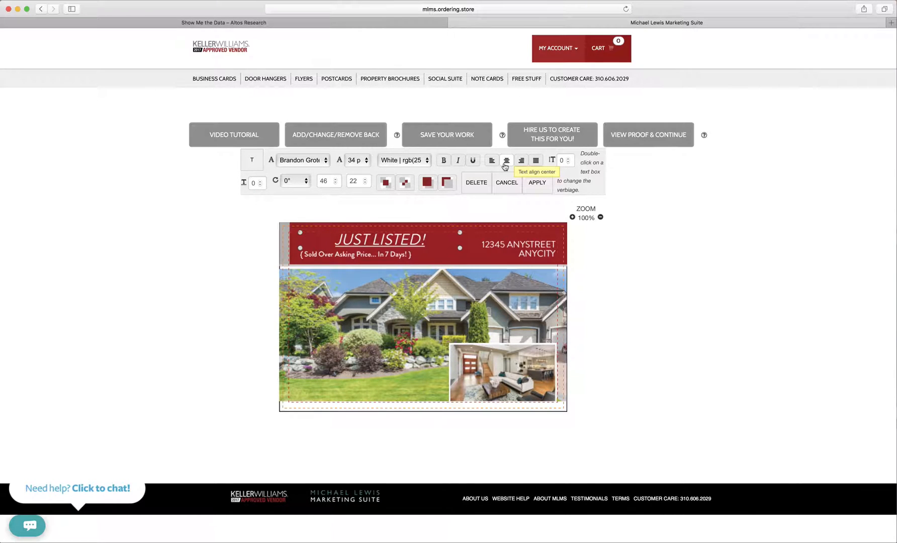
pyautogui.click(492, 165)
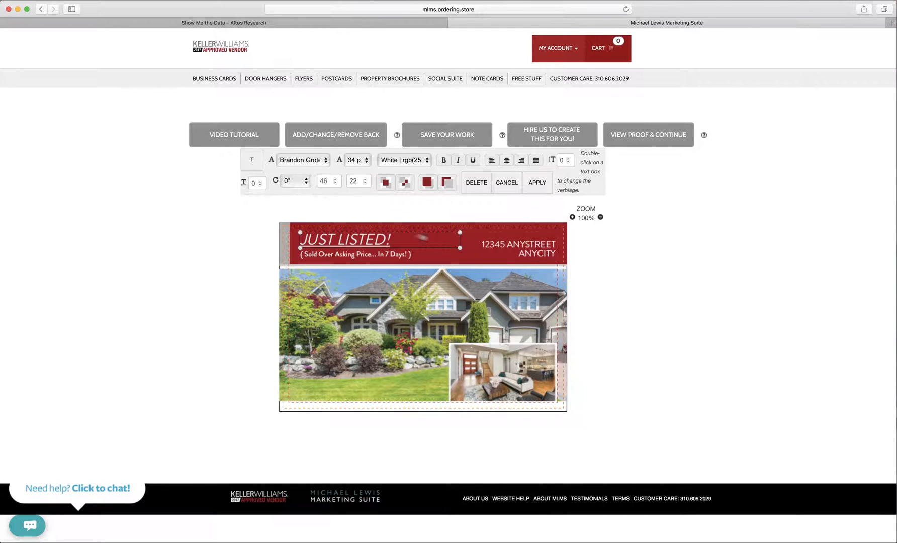
# - Set the character spacing of the JUST LISTED! headline to 6 and apply the change
pyautogui.click(268, 180)
pyautogui.click(268, 181)
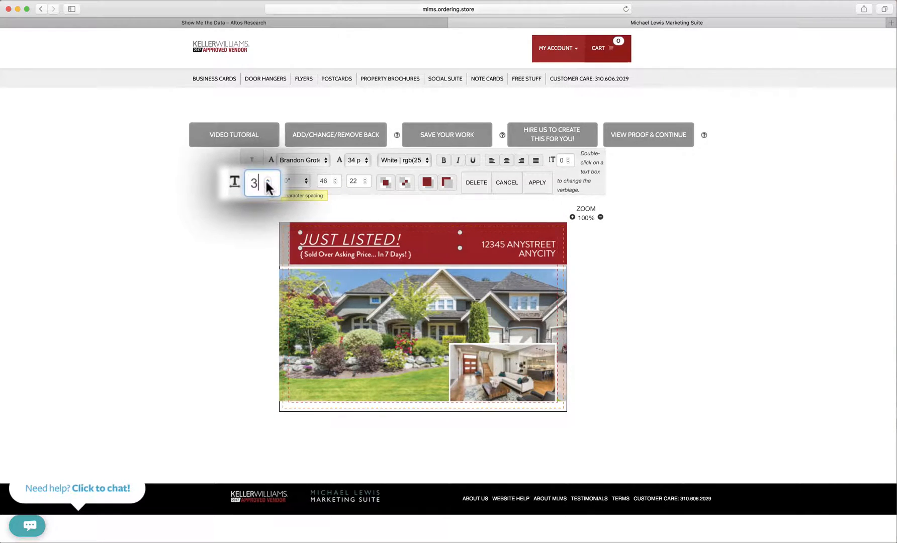
pyautogui.click(268, 181)
pyautogui.click(268, 181)
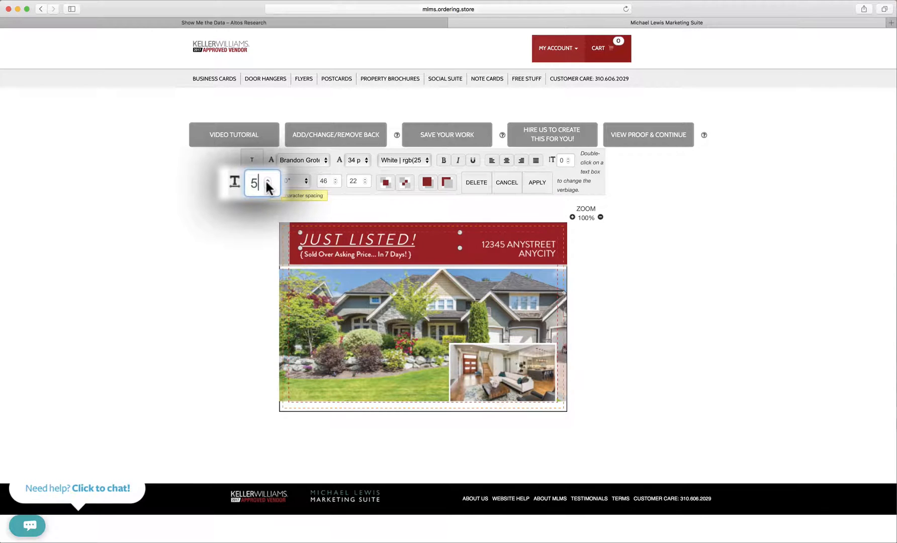
pyautogui.click(266, 182)
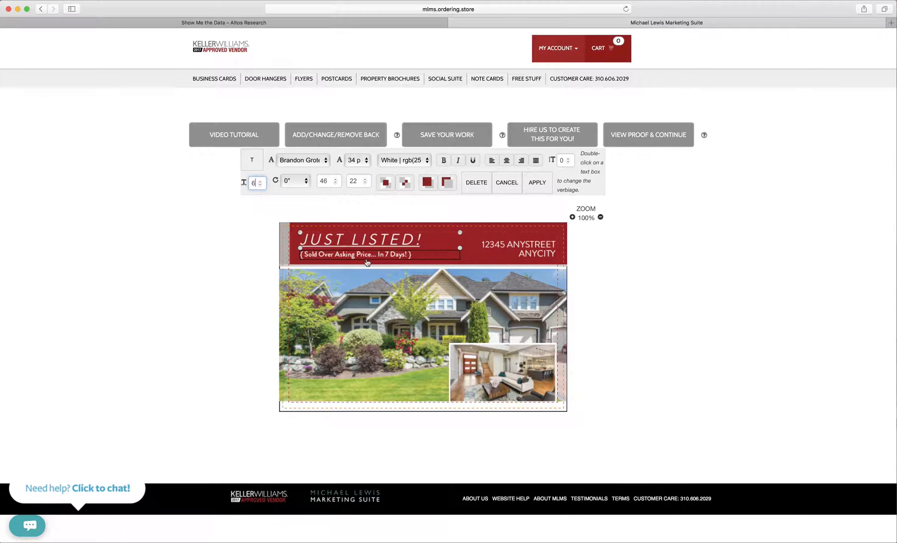
pyautogui.click(544, 184)
# - Switch to the postcard back and set the property features paragraph's line spacing to 5
pyautogui.click(573, 165)
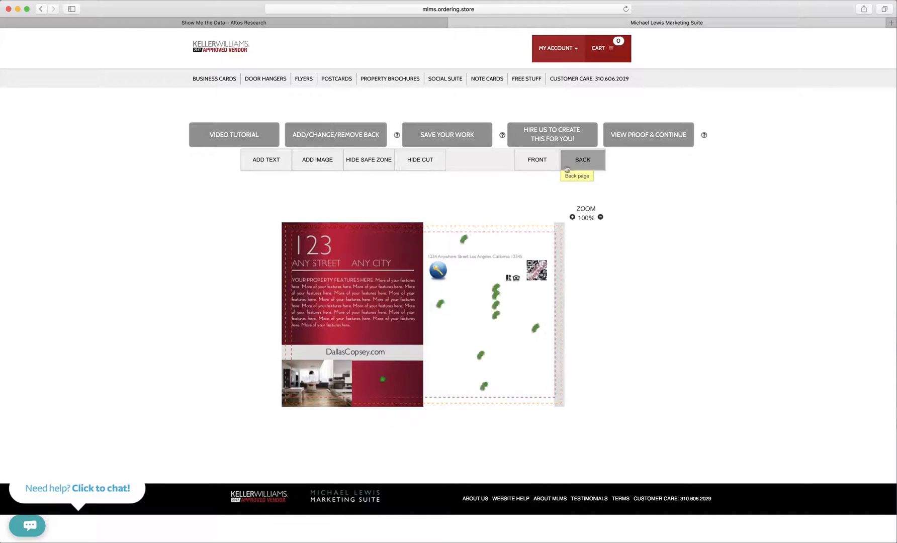
pyautogui.click(373, 296)
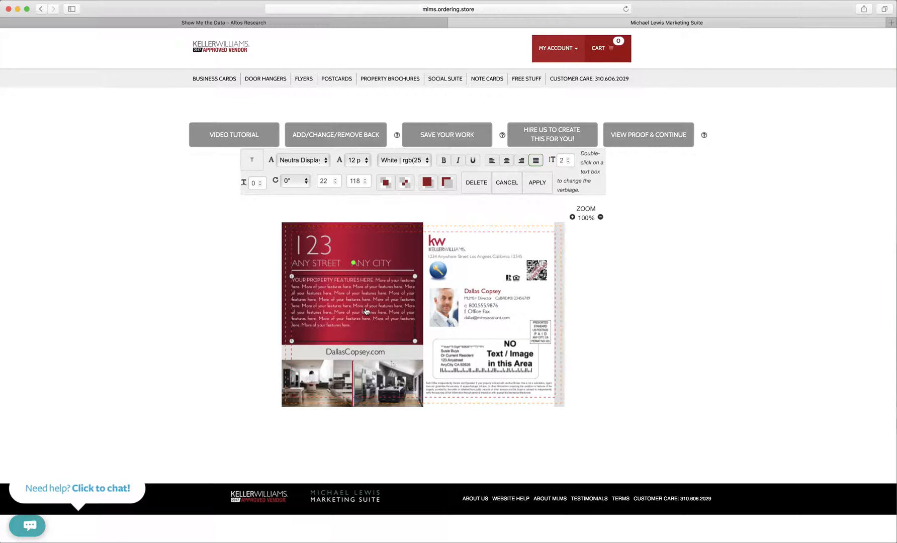
pyautogui.click(569, 159)
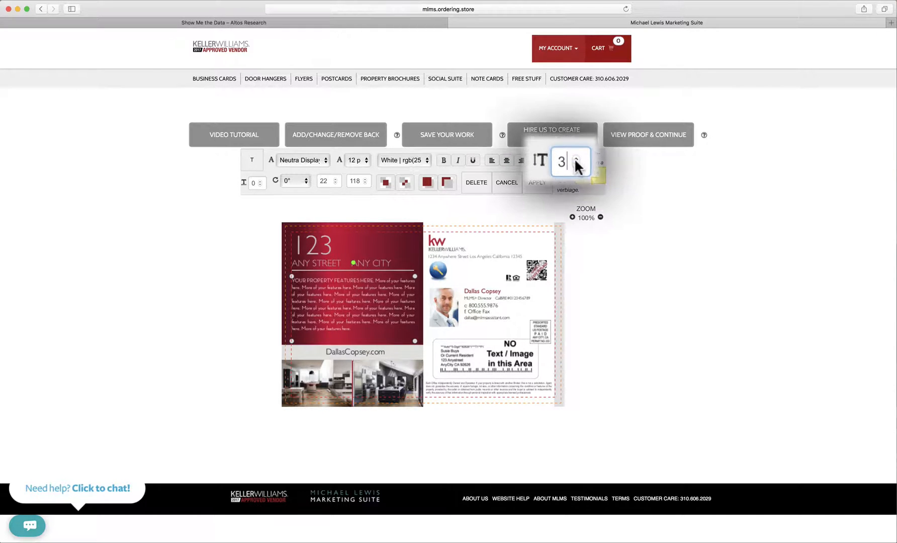
pyautogui.click(575, 159)
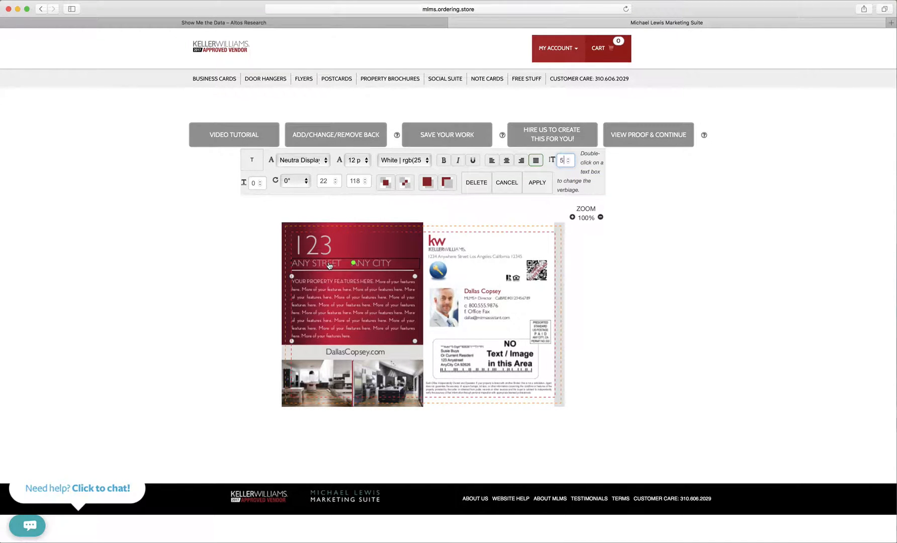
# - Clear all text from the property features box, commit the change, and delete the QR code image from the postcard back
pyautogui.doubleClick(326, 298)
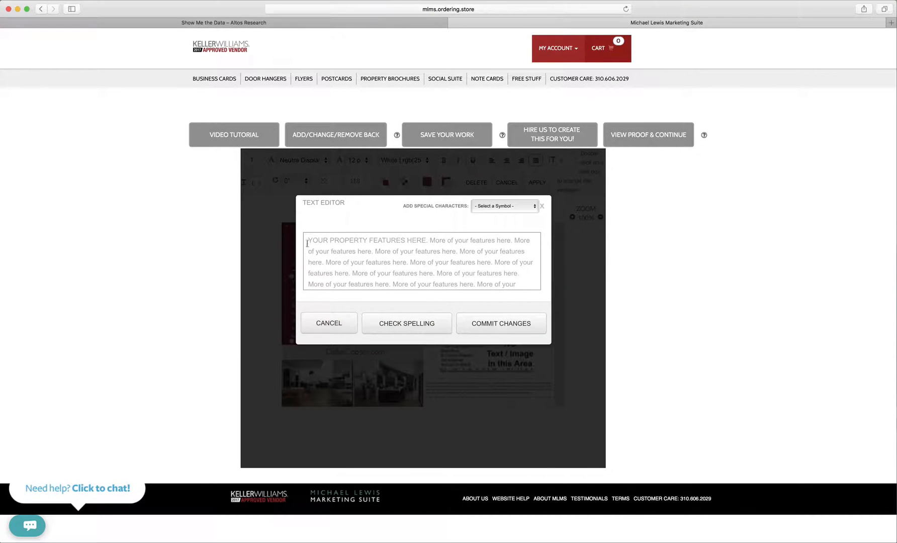
pyautogui.moveTo(307, 239); pyautogui.dragTo(553, 328)
pyautogui.press('BackSpace')
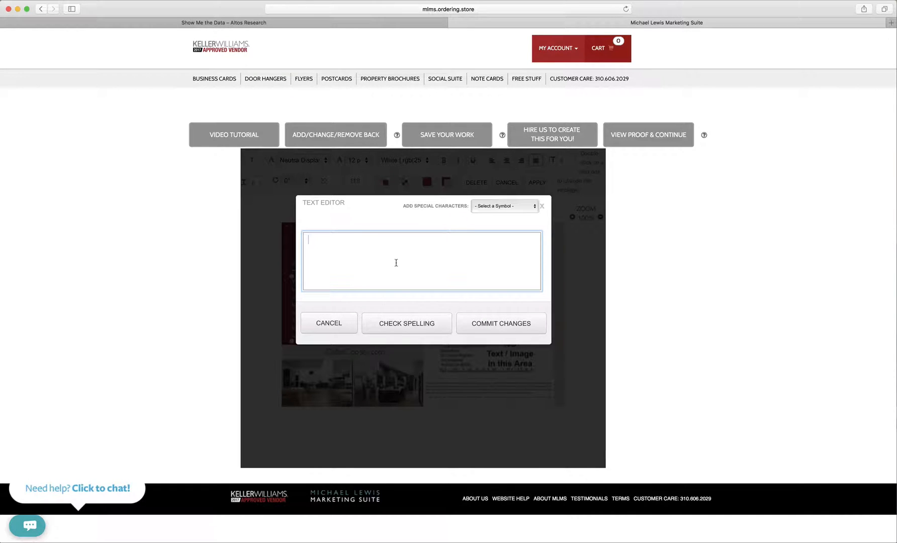
pyautogui.click(479, 333)
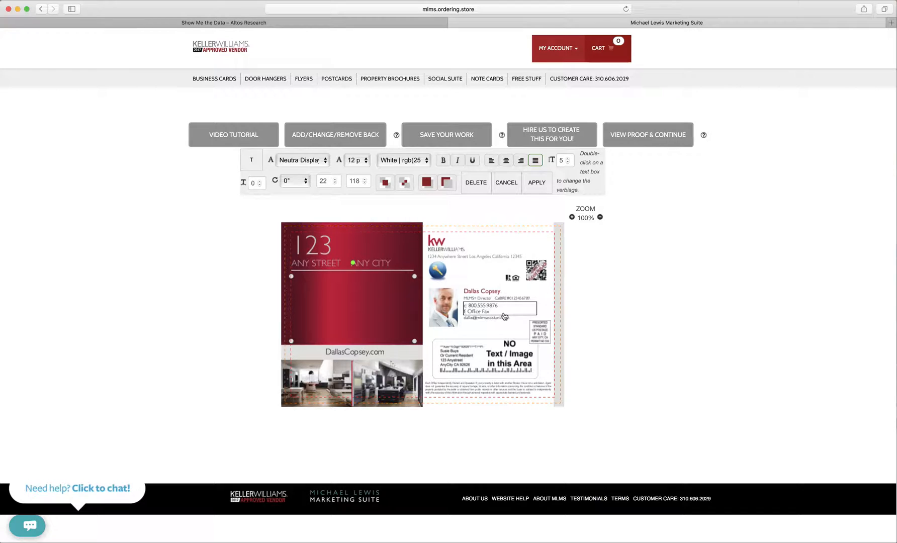
pyautogui.click(538, 280)
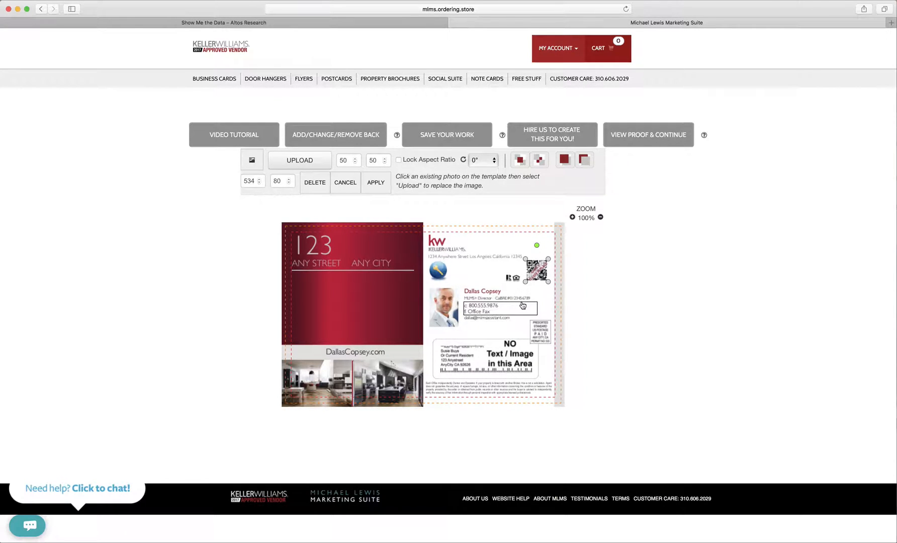
pyautogui.click(314, 182)
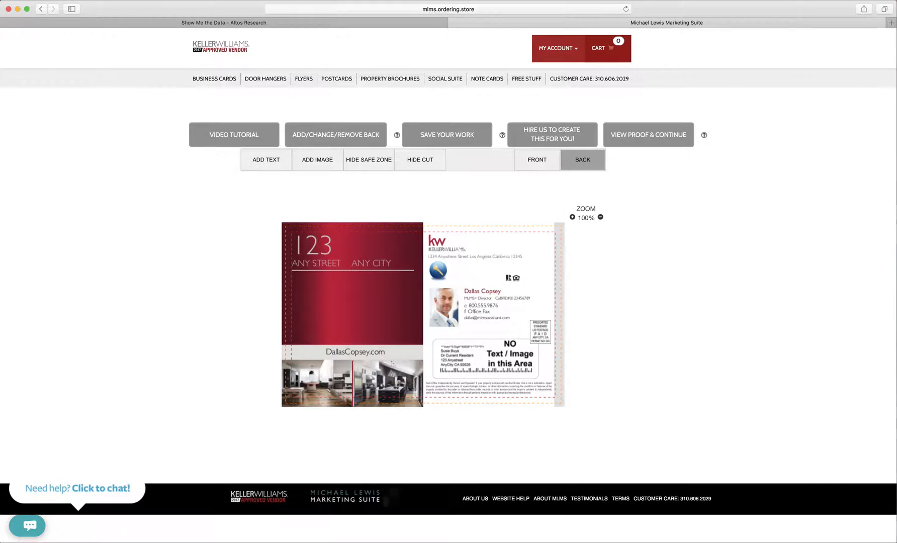
# - Return to the postcard front and replace the large house photo with Backyard.jpg from the House folder
pyautogui.click(530, 166)
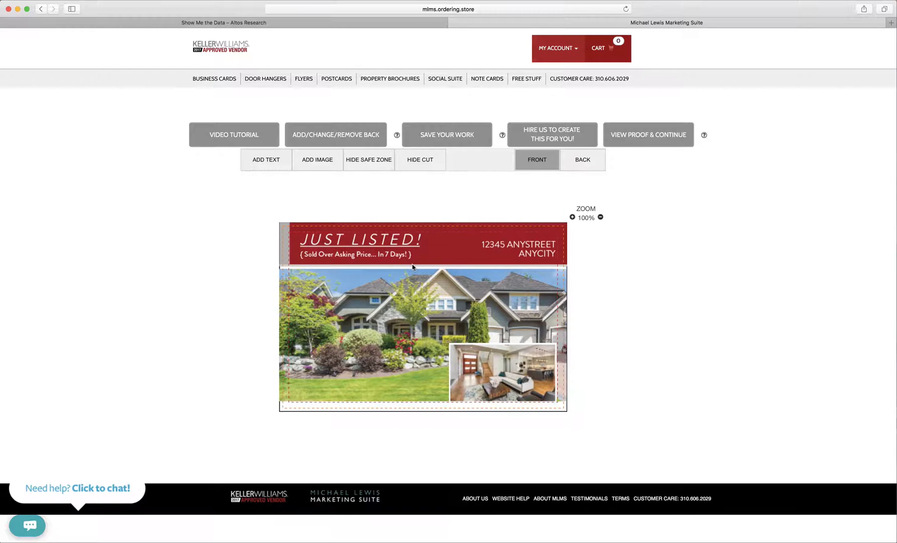
pyautogui.click(354, 331)
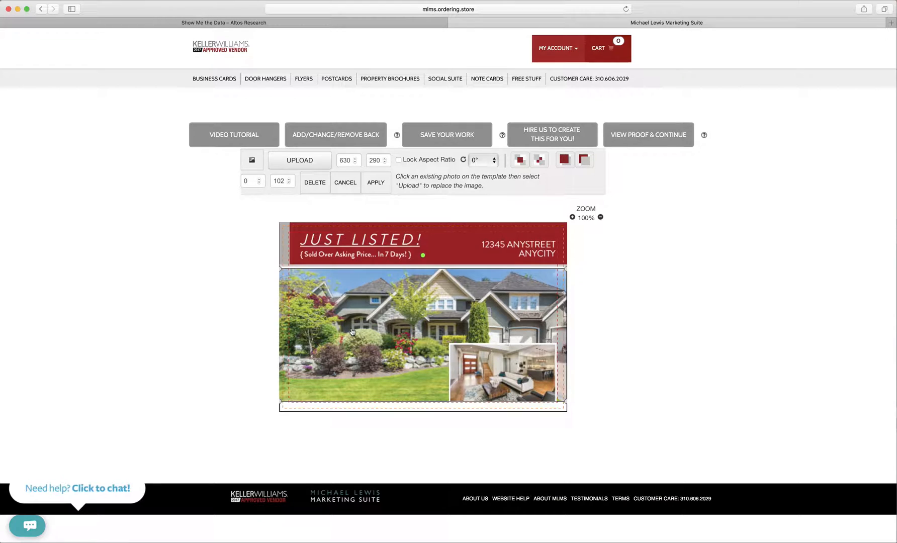
pyautogui.click(323, 172)
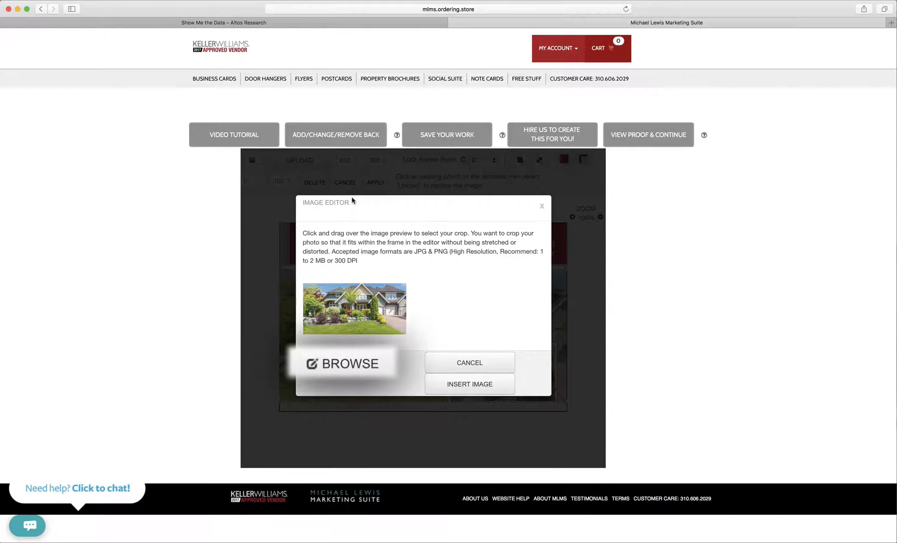
pyautogui.click(384, 369)
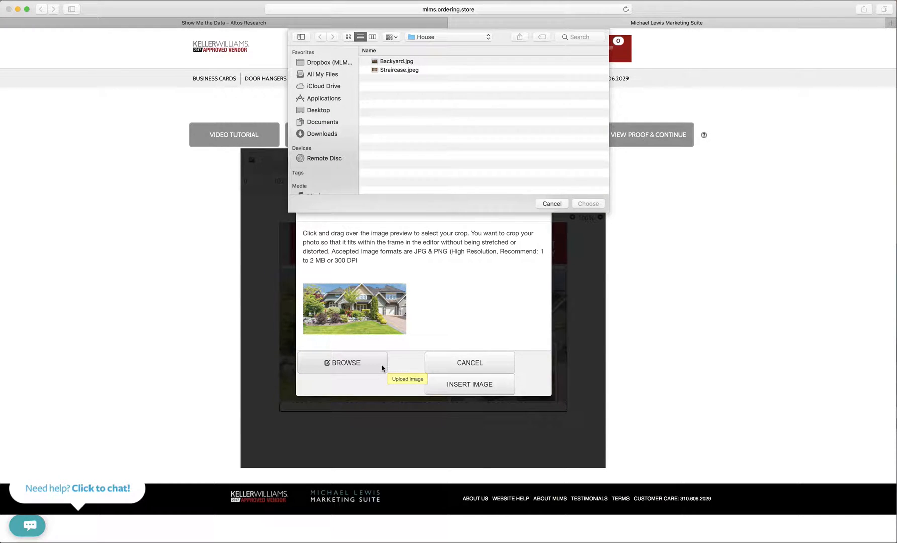
pyautogui.click(392, 64)
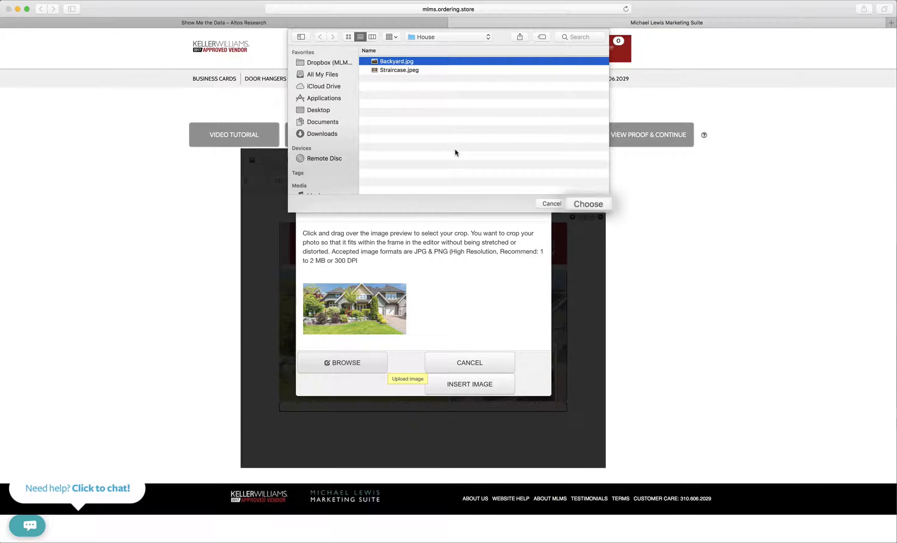
pyautogui.click(576, 204)
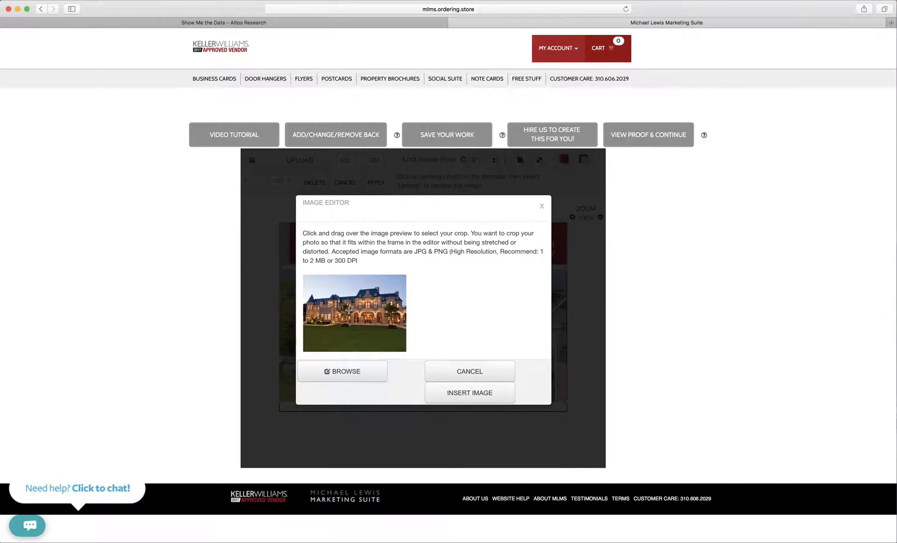
pyautogui.click(427, 395)
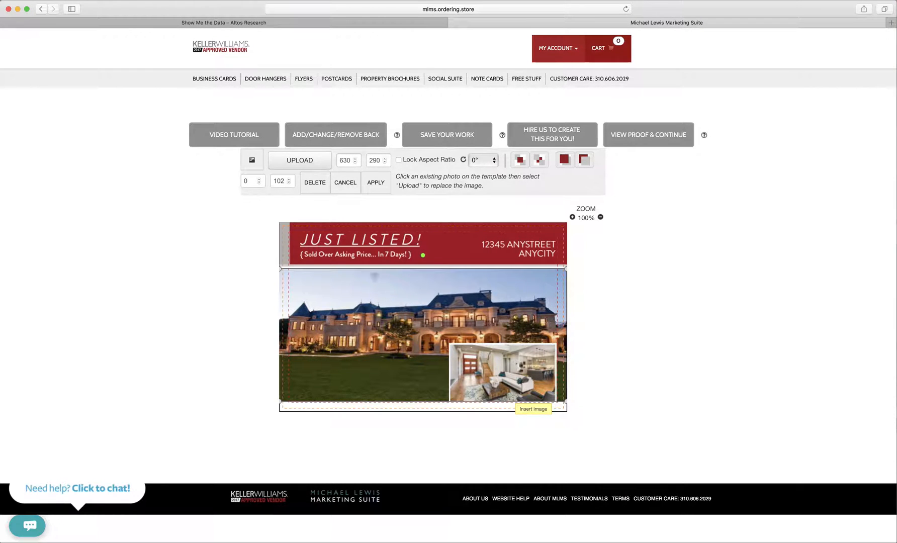
# - Crop the uploaded mansion photo to its full width, trimming sky and lawn, and insert the cropped version
pyautogui.click(325, 165)
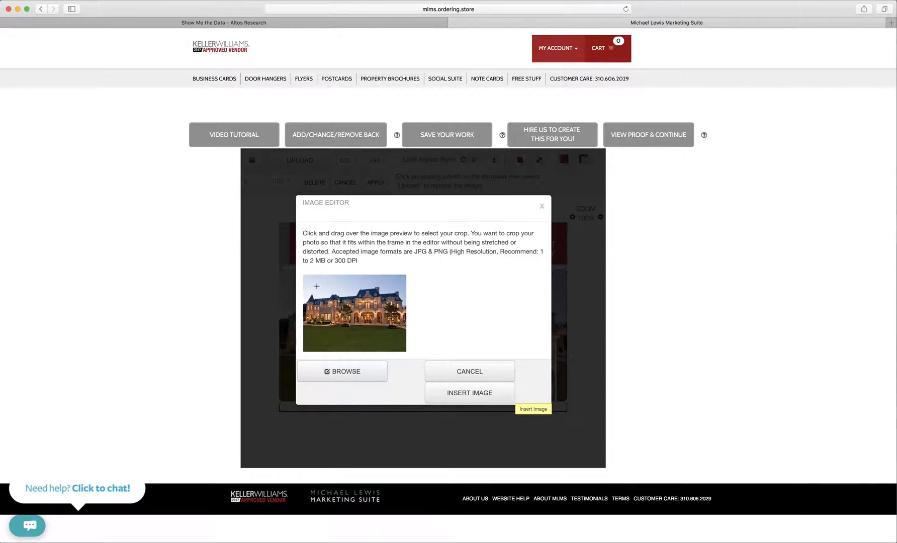
pyautogui.moveTo(302, 284); pyautogui.dragTo(391, 342)
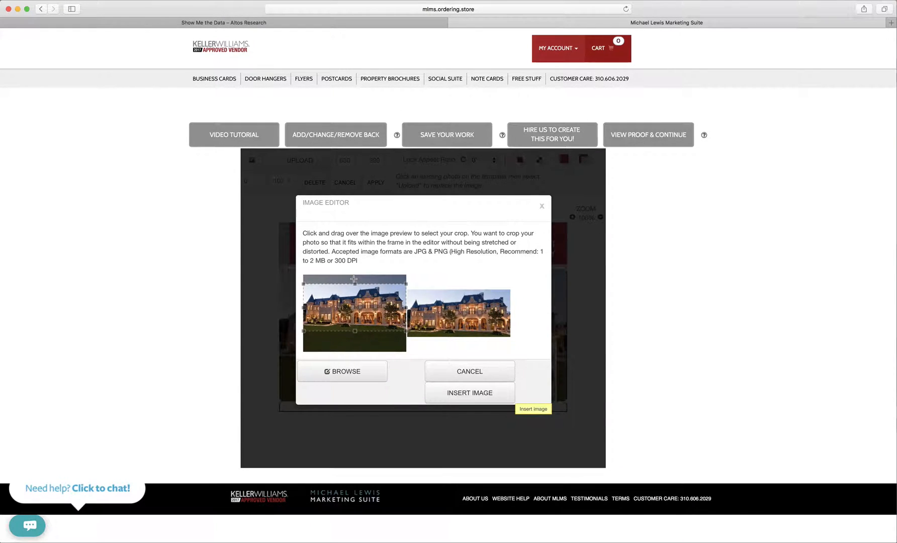
pyautogui.moveTo(302, 232); pyautogui.dragTo(354, 261)
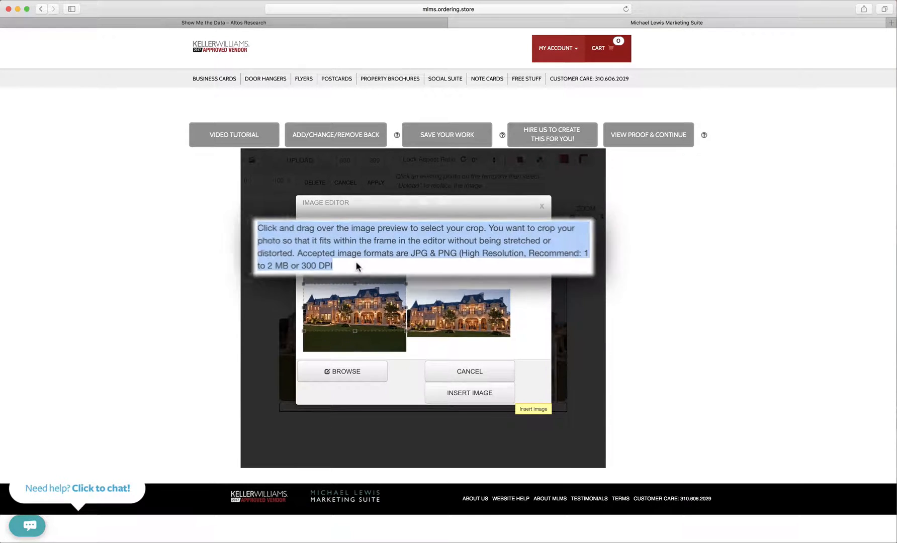
pyautogui.click(421, 268)
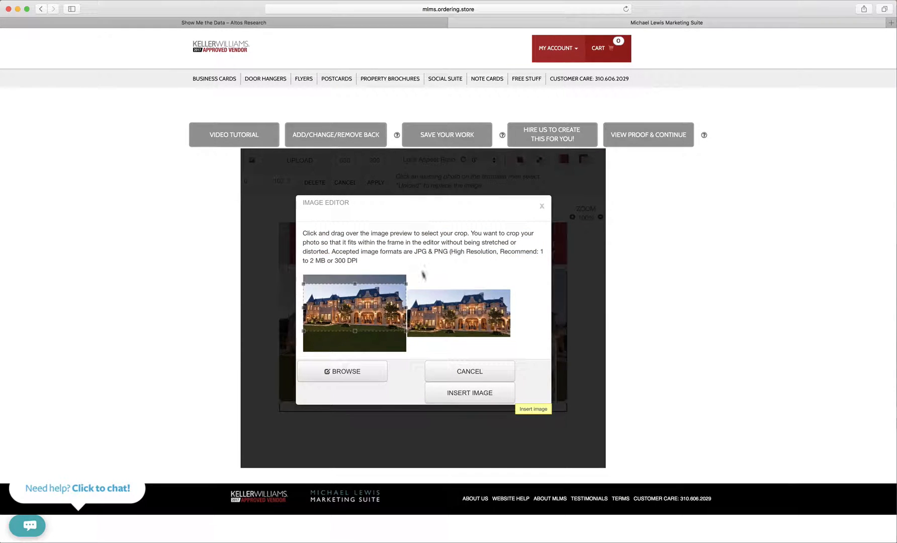
pyautogui.click(437, 398)
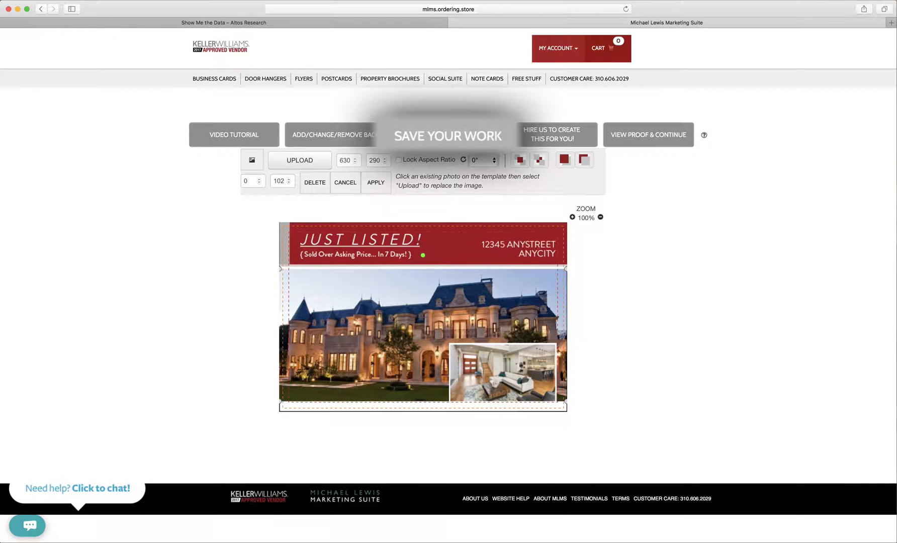
# - Save the postcard design, replacing the temporary work name with the property's street address
pyautogui.click(447, 135)
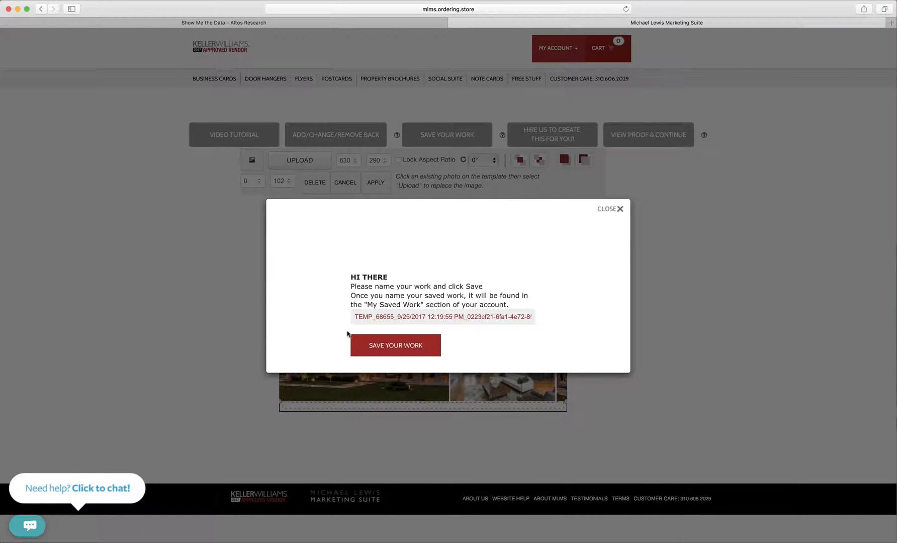
pyautogui.moveTo(355, 317); pyautogui.dragTo(560, 320)
pyautogui.press('BackSpace')
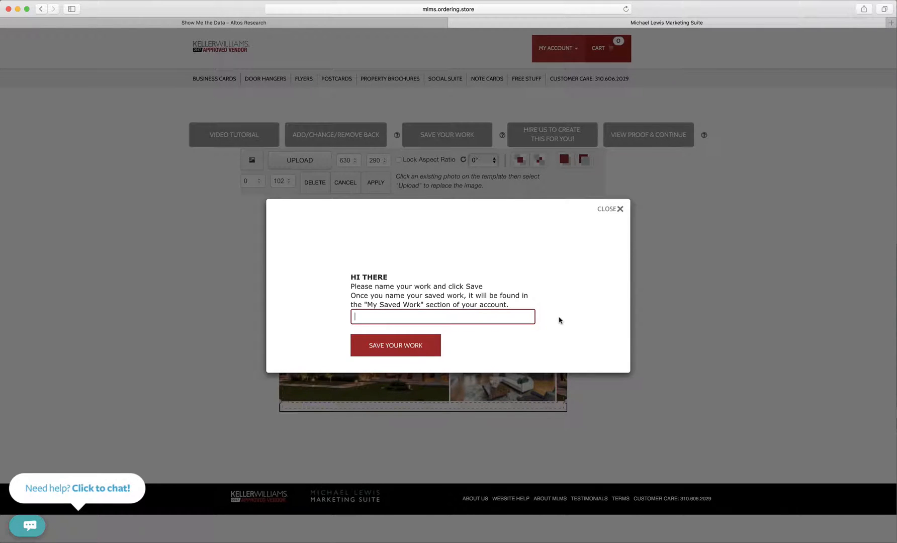
pyautogui.write('1234 Main Street')
pyautogui.click(428, 351)
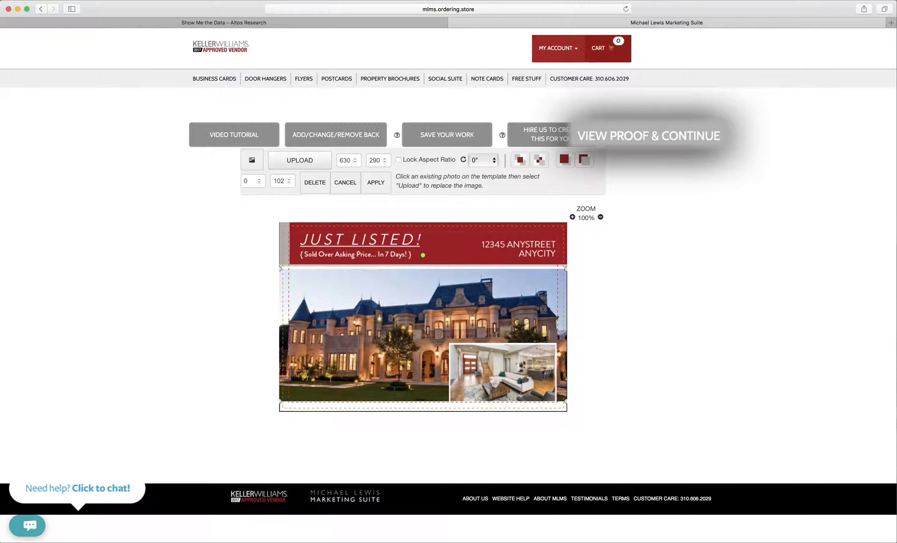
# - Open the postcard proof and review the front, the back, and the download and ordering options
pyautogui.click(673, 142)
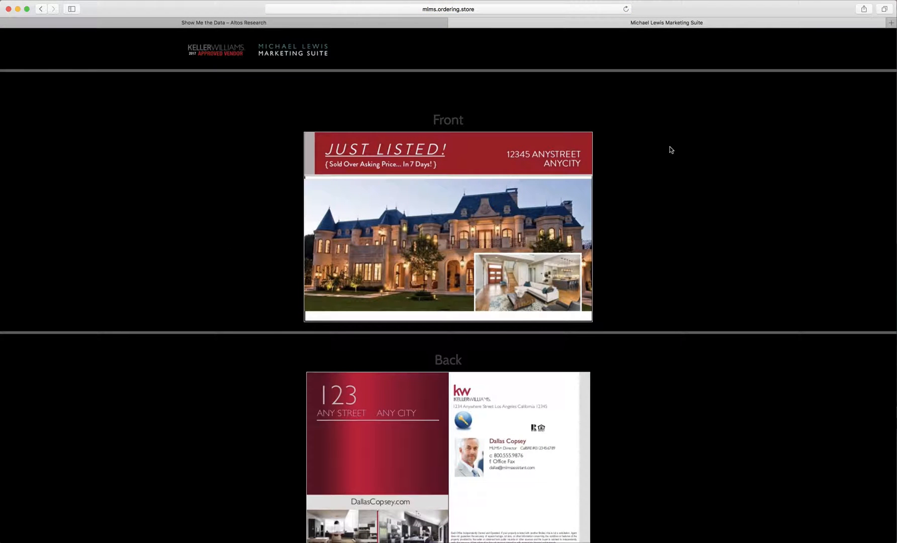
pyautogui.scroll(-1, 663, 151)
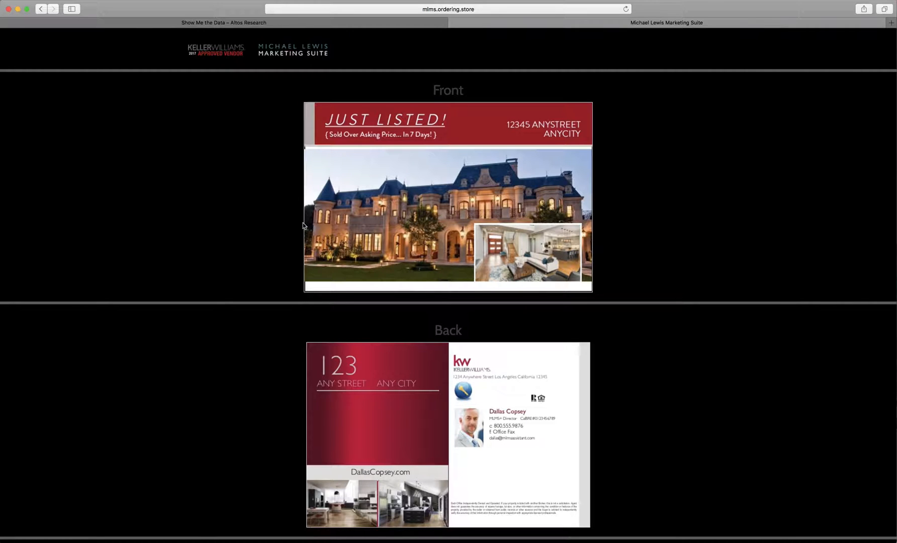
pyautogui.scroll(-3, 303, 227)
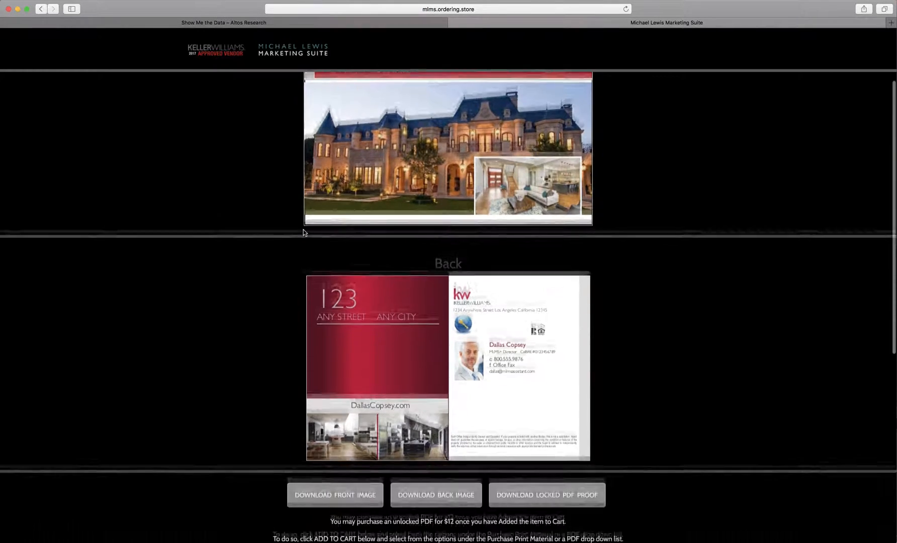
pyautogui.scroll(-2, 303, 232)
pyautogui.scroll(3, 304, 233)
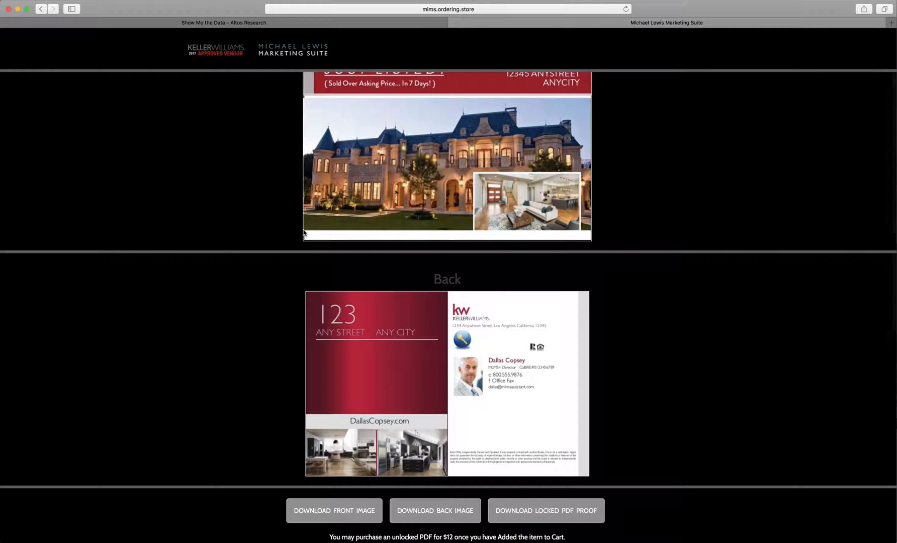
pyautogui.scroll(-10, 303, 233)
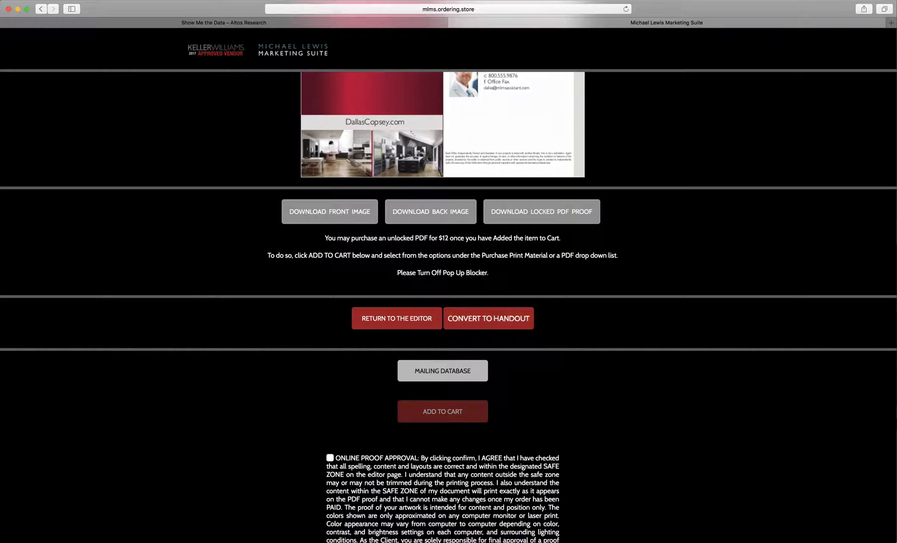
# - Convert the postcard to a handout and accept the online proof approval statement
pyautogui.click(496, 322)
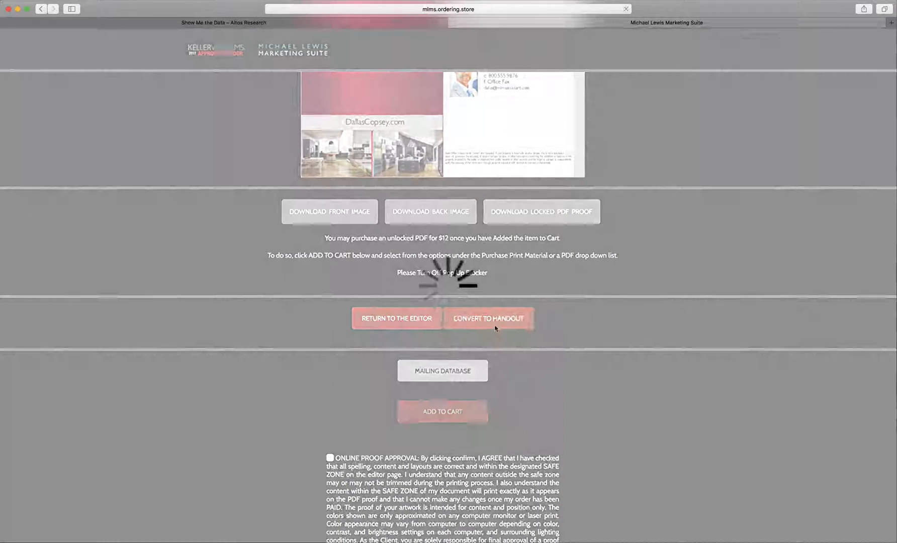
pyautogui.scroll(-8, 495, 328)
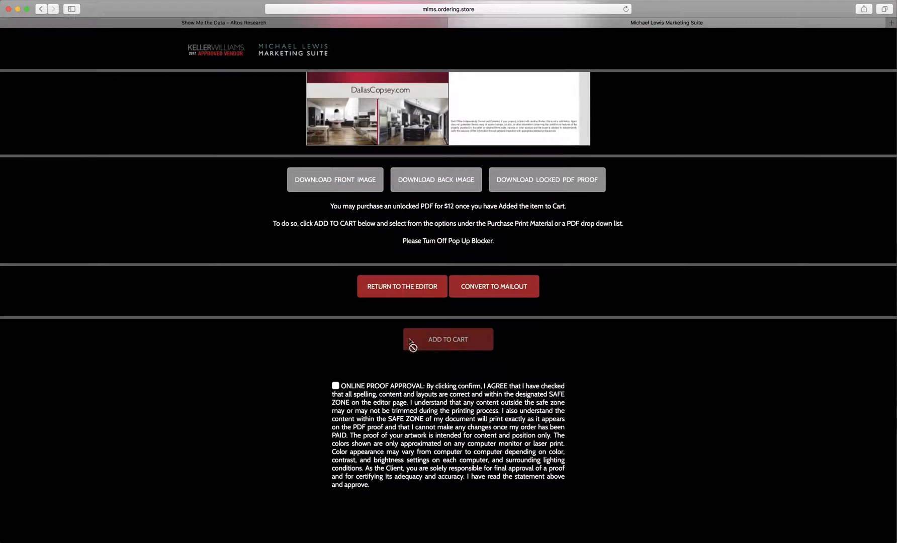
pyautogui.click(335, 387)
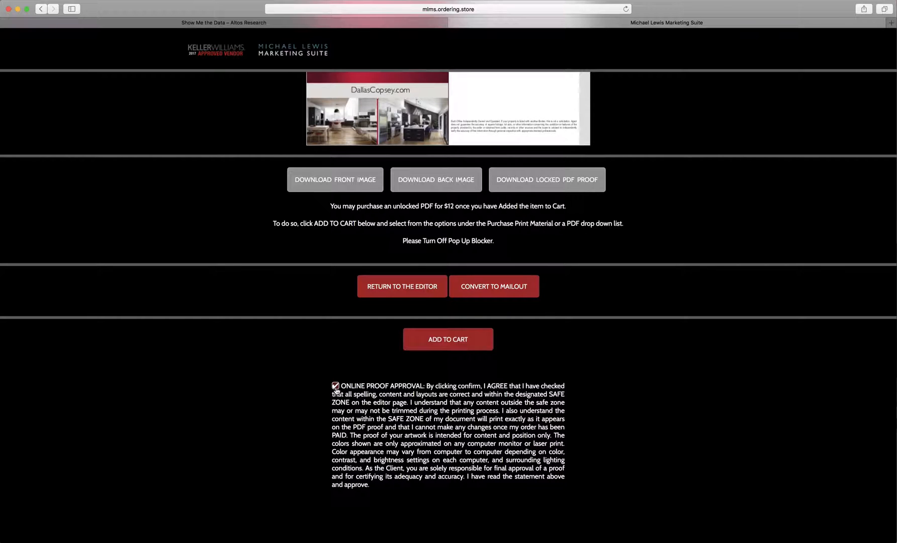
# - Start adding the postcard to the cart and approve the work as-is with the client's initials
pyautogui.click(445, 347)
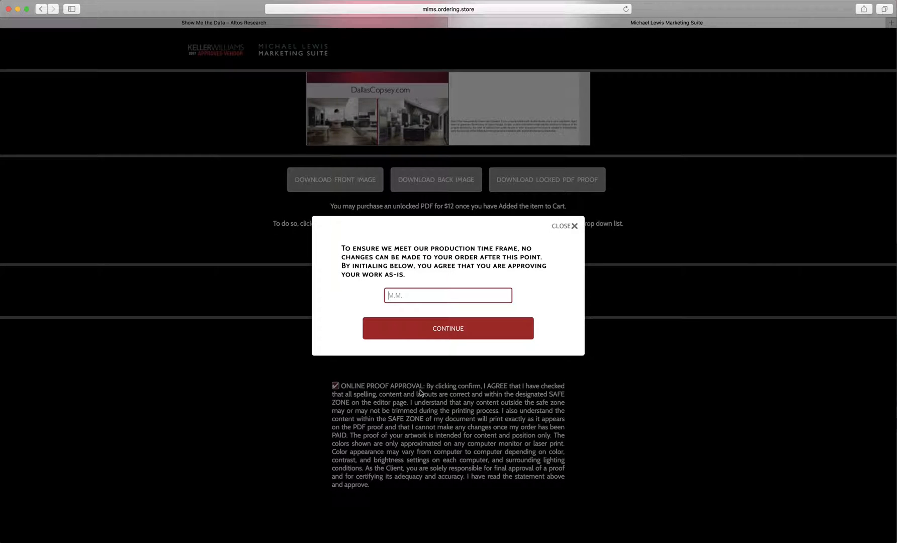
pyautogui.write('dc')
pyautogui.click(429, 332)
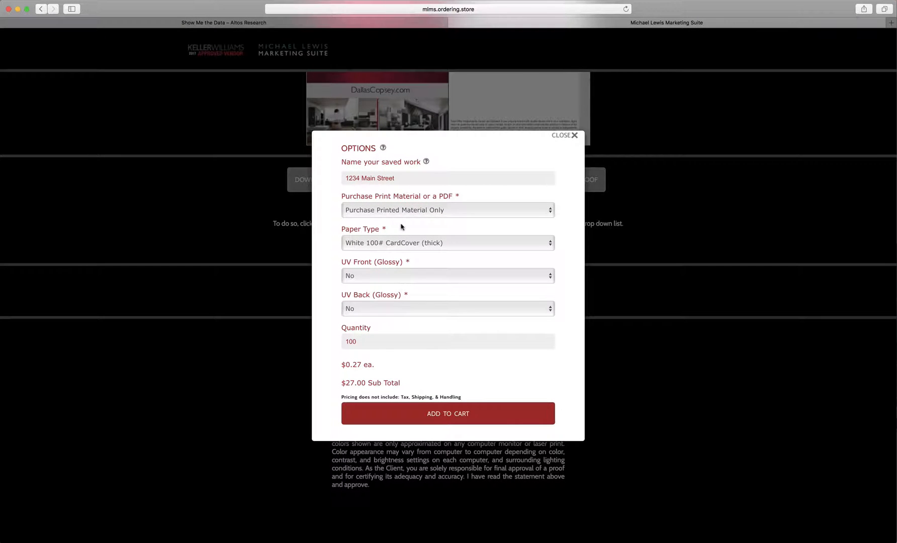
# - Review the choices for print or PDF purchase and for paper type, keeping the current selections
pyautogui.click(410, 212)
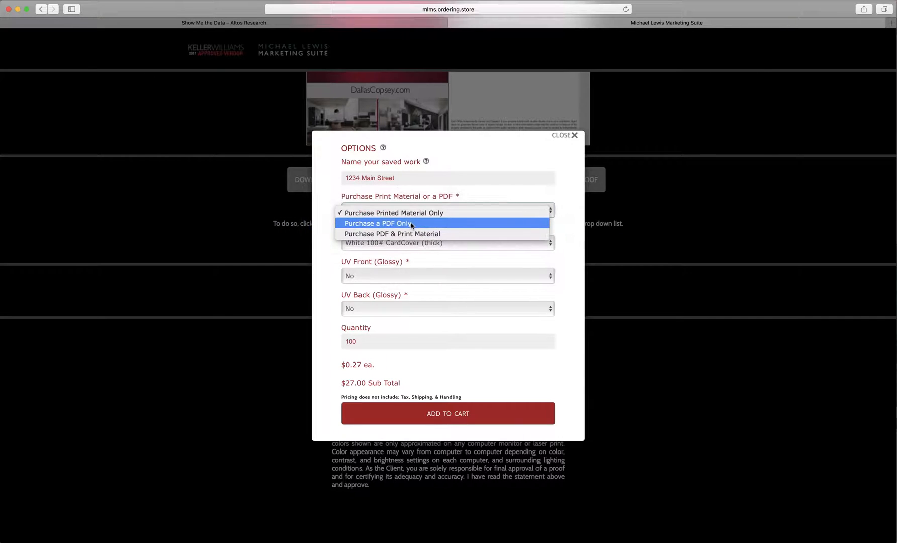
pyautogui.click(316, 247)
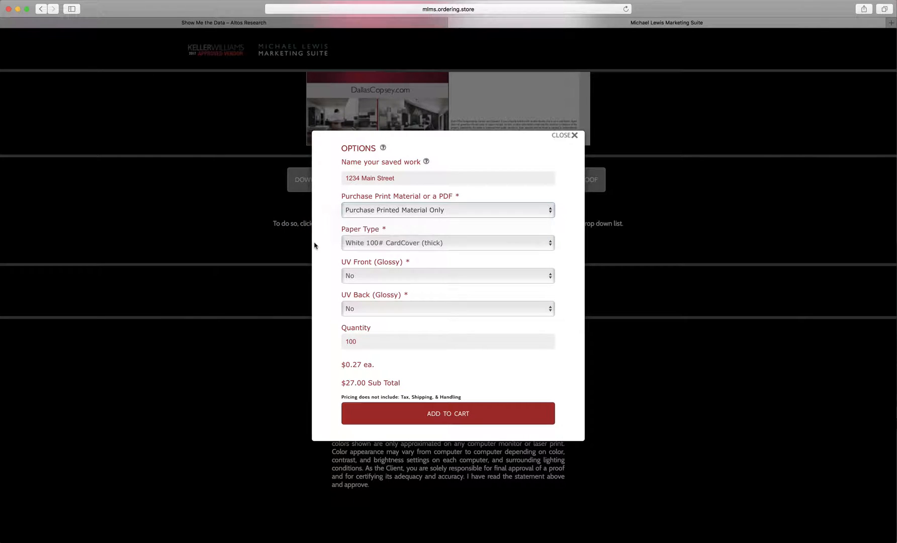
pyautogui.click(387, 244)
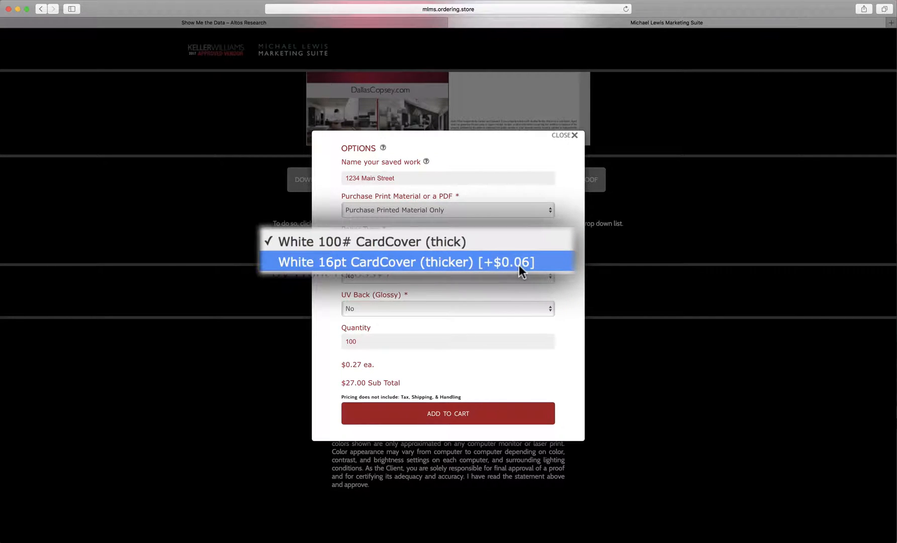
pyautogui.click(322, 274)
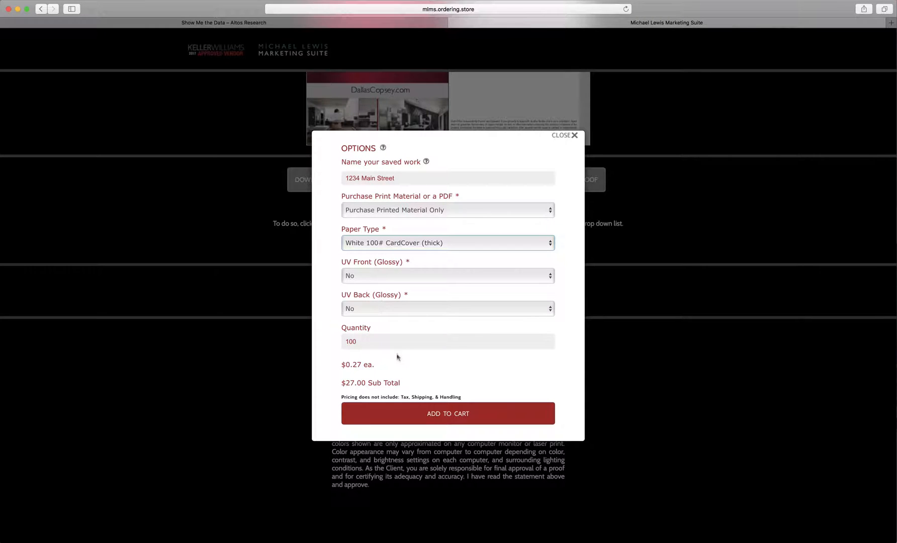
# - Add the 100 printed postcards to the cart and highlight the customer care contact number on the cart page
pyautogui.click(496, 416)
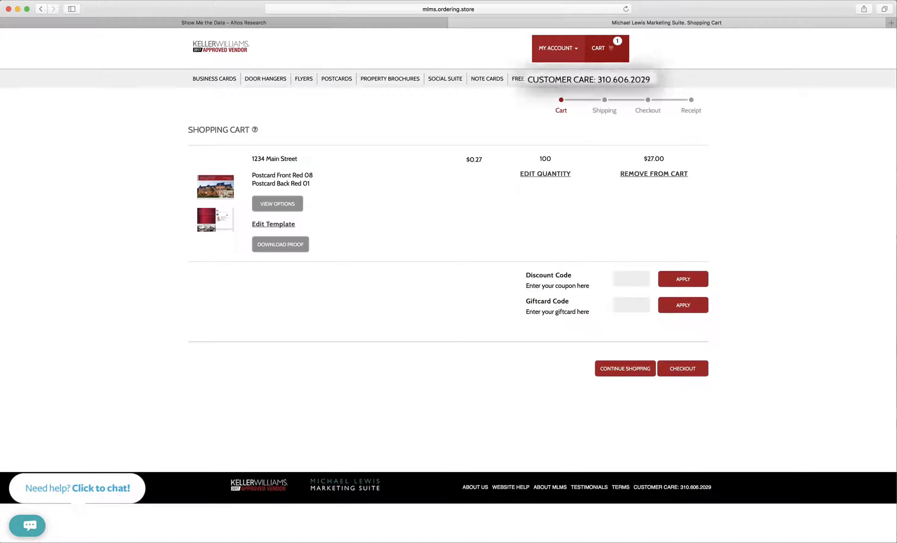
pyautogui.moveTo(551, 80); pyautogui.dragTo(669, 81)
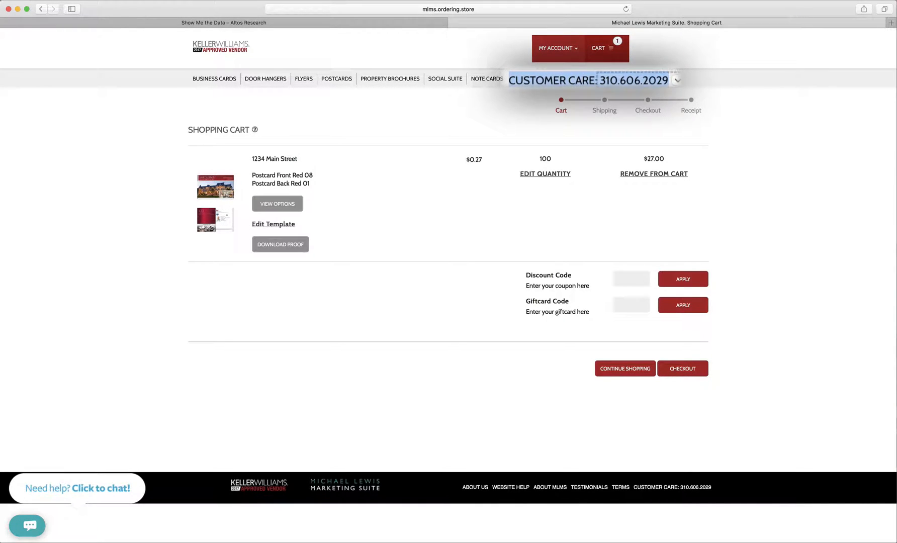